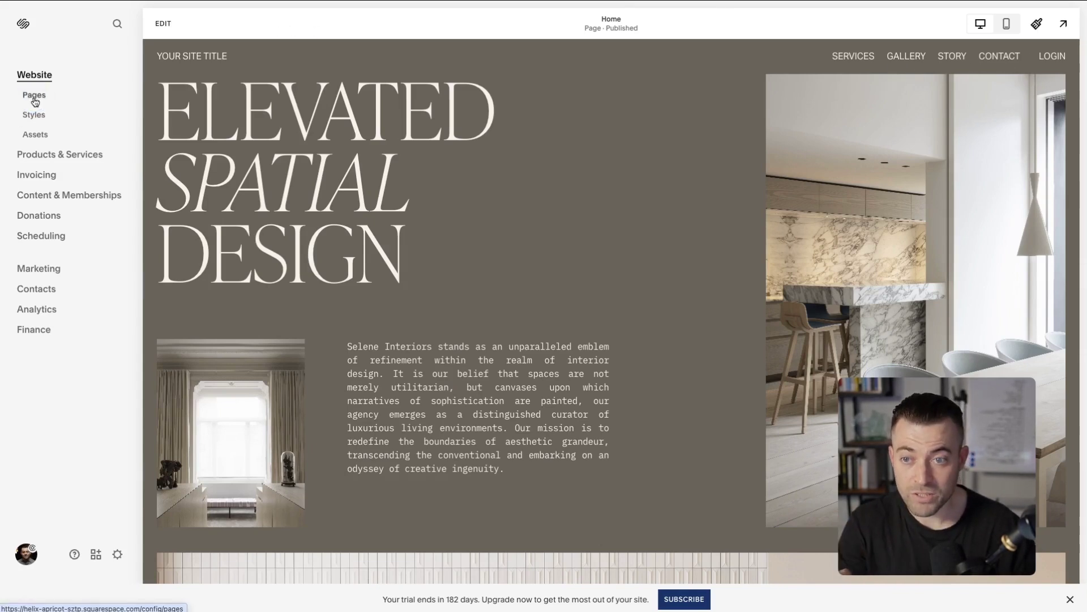
- Move Story under Not Linked and put Home at the top of Main Navigation
left_click(56, 98)
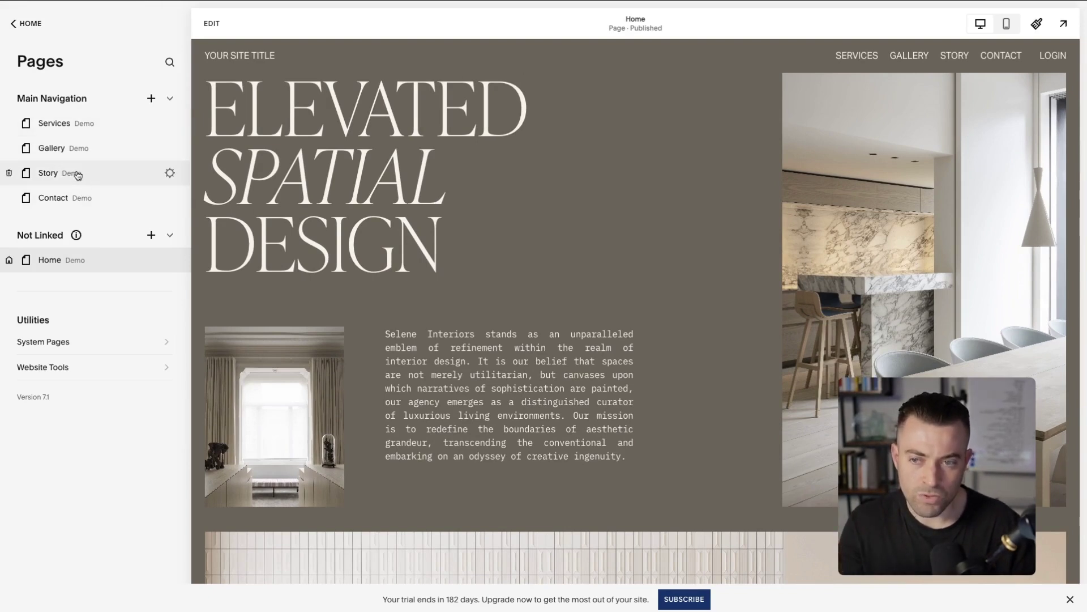
left_click_drag(78, 175, 81, 266)
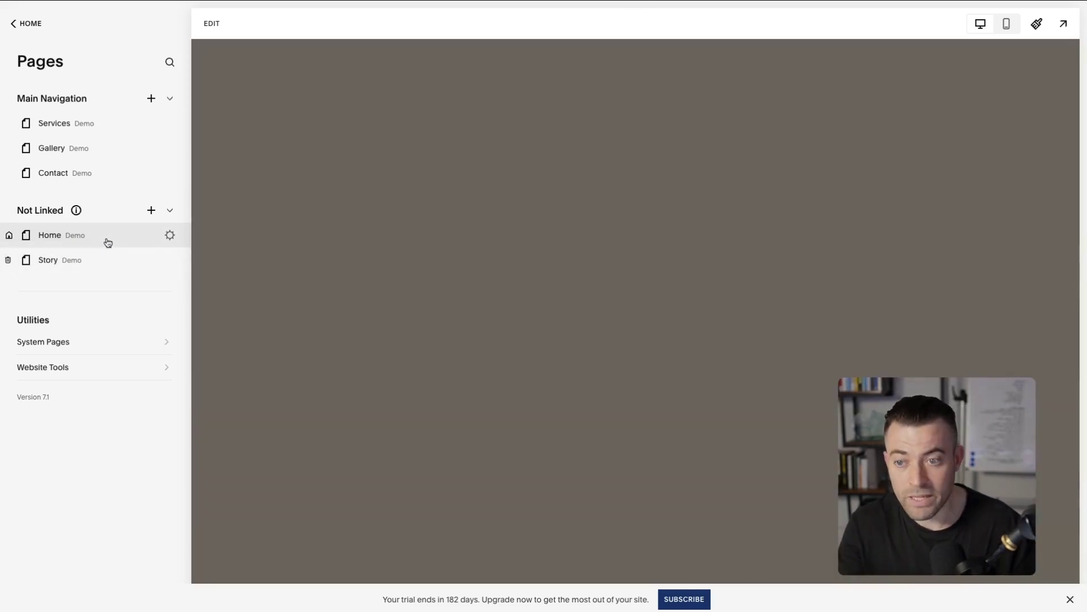
left_click_drag(106, 241, 83, 123)
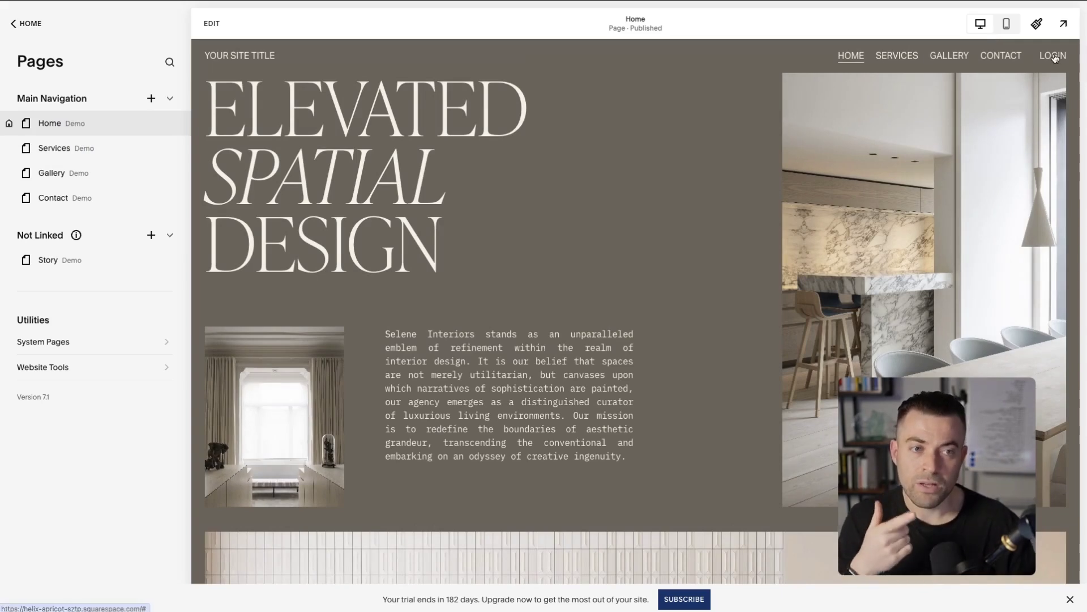
left_click(210, 24)
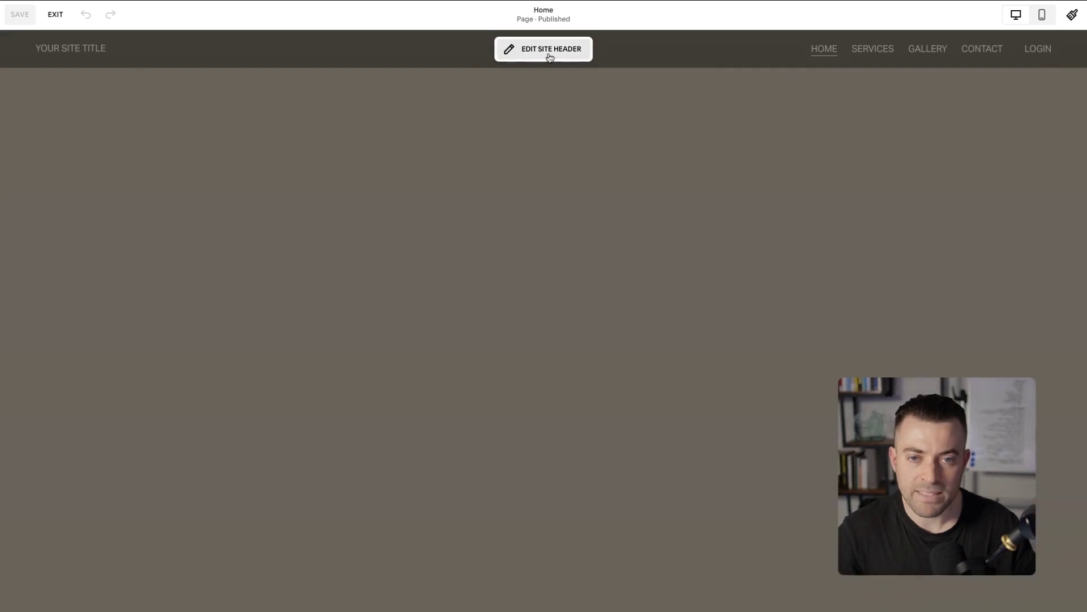
left_click(577, 49)
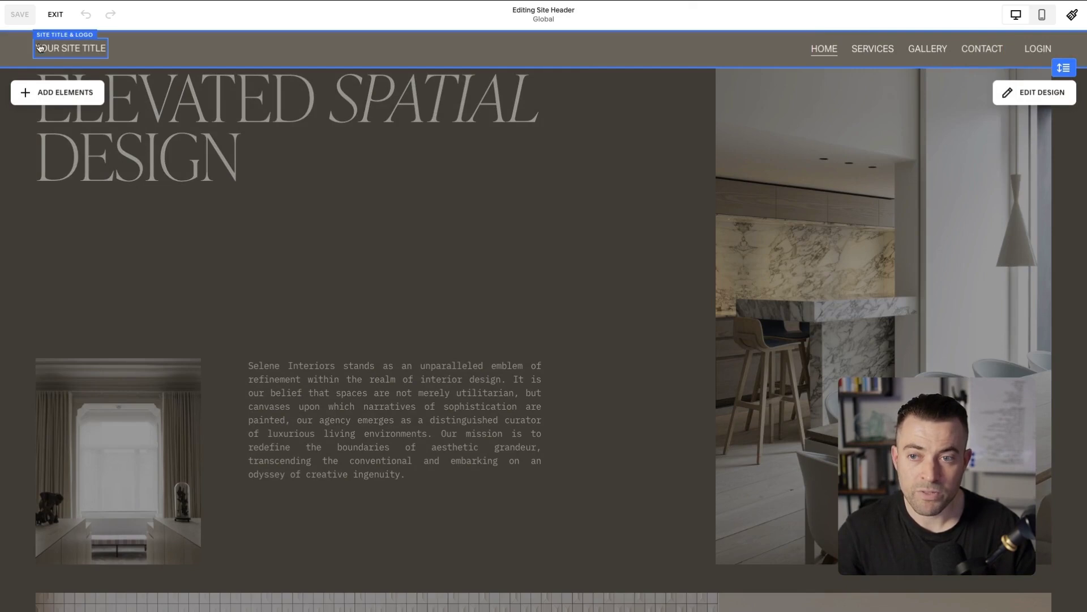
left_click(82, 49)
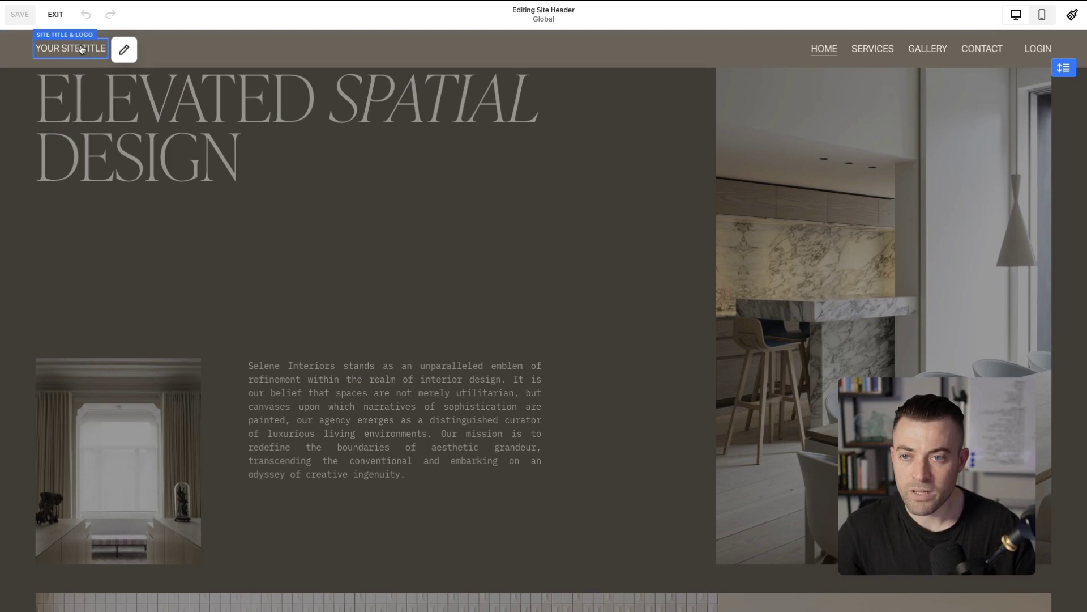
left_click(123, 51)
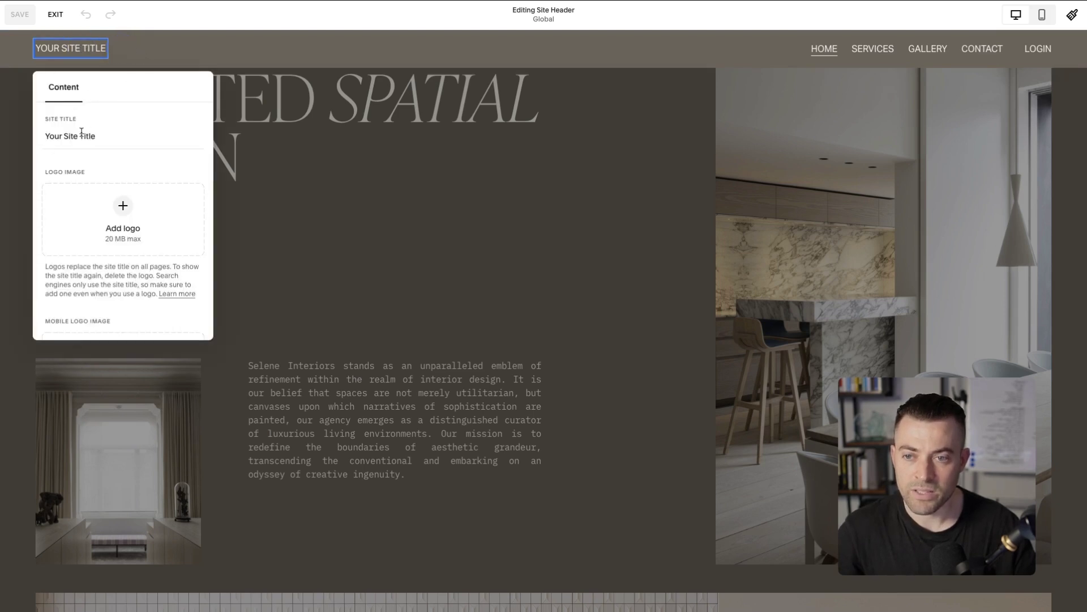
scroll(153, 209, "down", 5)
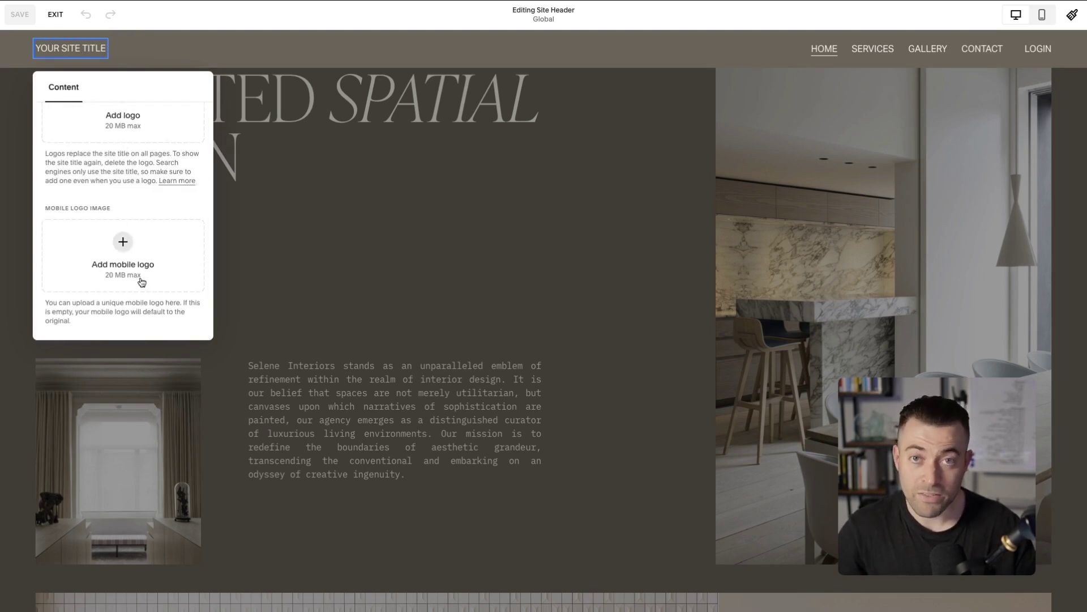
left_click(484, 110)
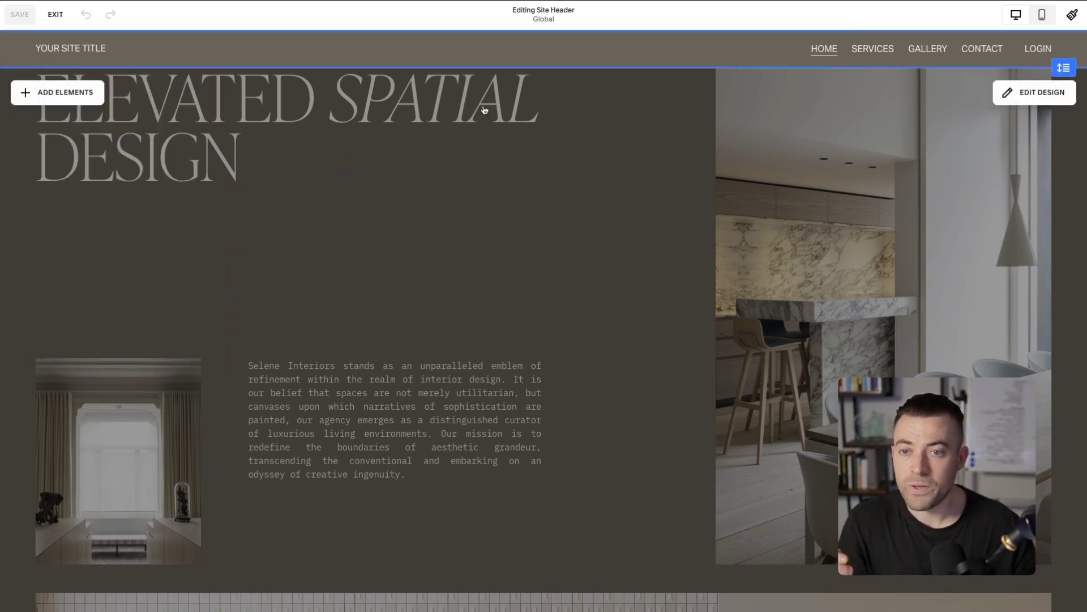
left_click(898, 55)
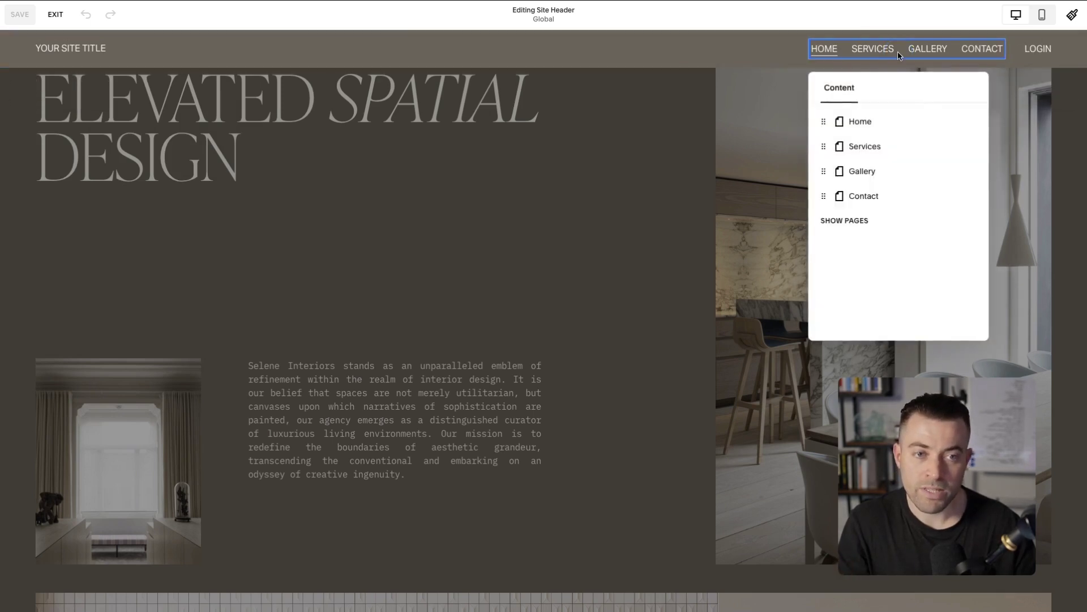
mouse_move(825, 121)
left_mouse_down()
mouse_move(830, 177)
mouse_move(836, 117)
left_mouse_up()
left_click(844, 221)
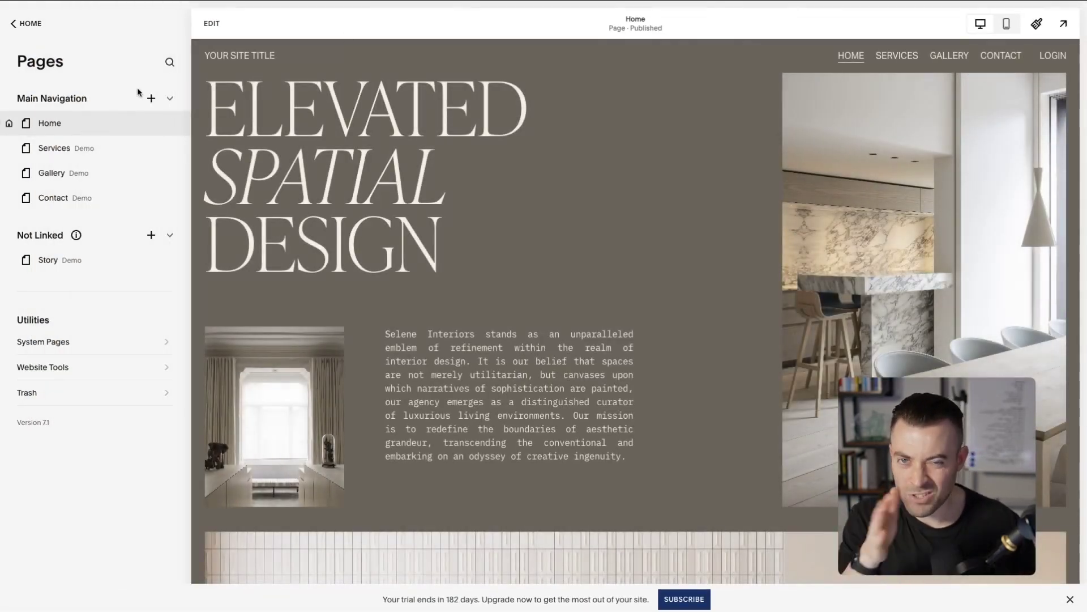
- Open the header design settings and try the links-beside-title and centered-links layouts
left_click(214, 17)
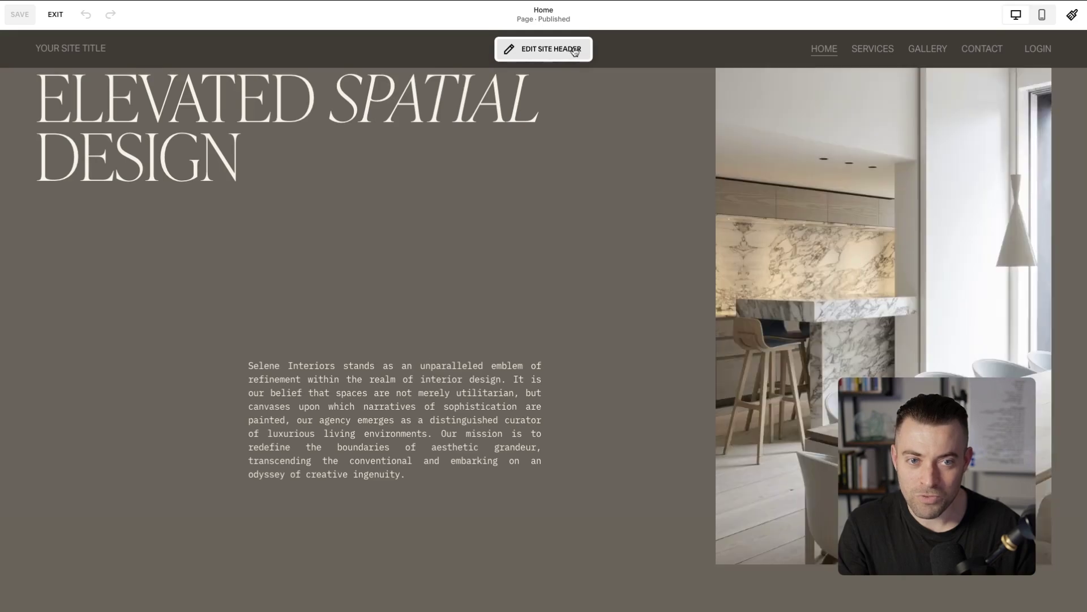
left_click(575, 49)
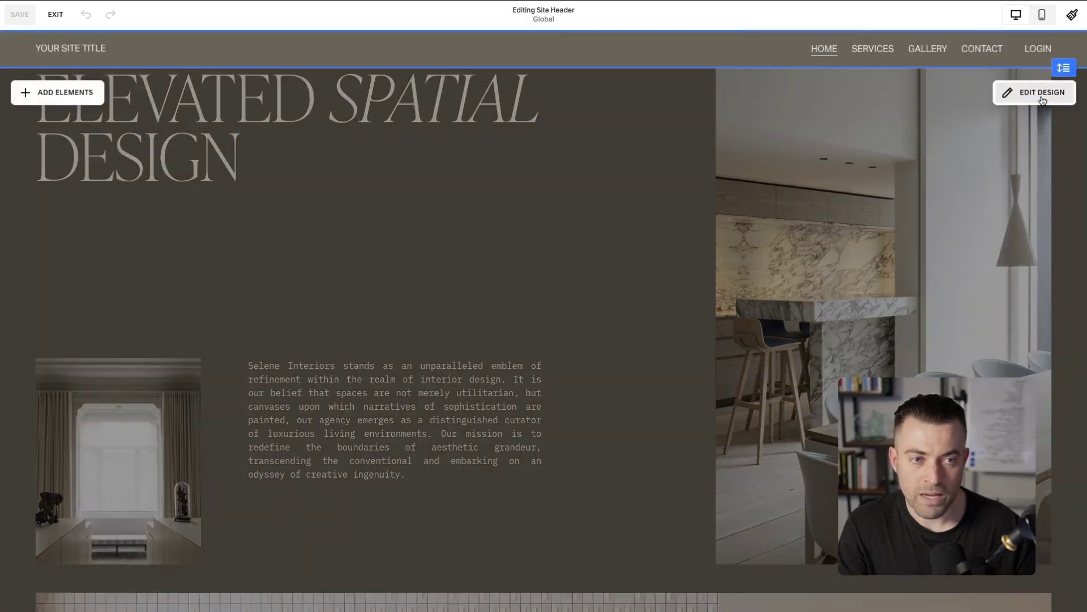
left_click(1041, 100)
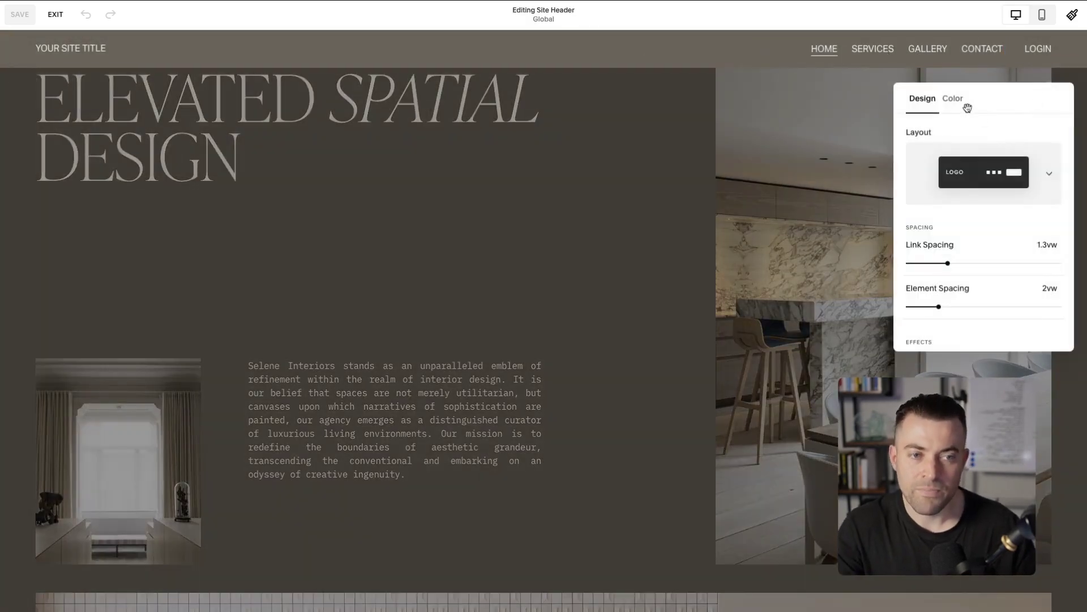
left_click(966, 179)
left_click(975, 235)
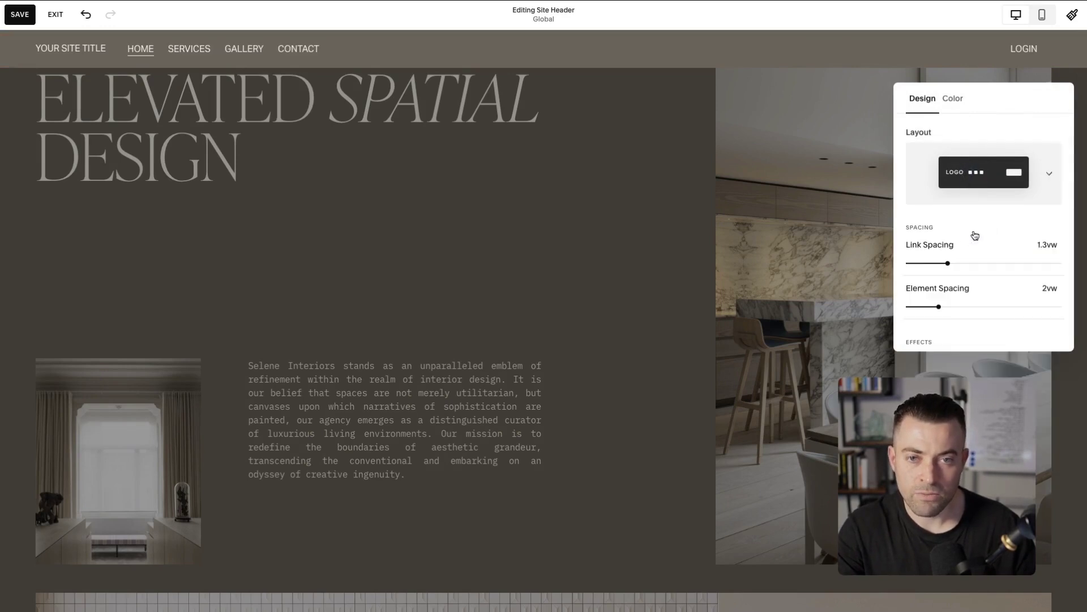
left_click(969, 176)
left_click(994, 310)
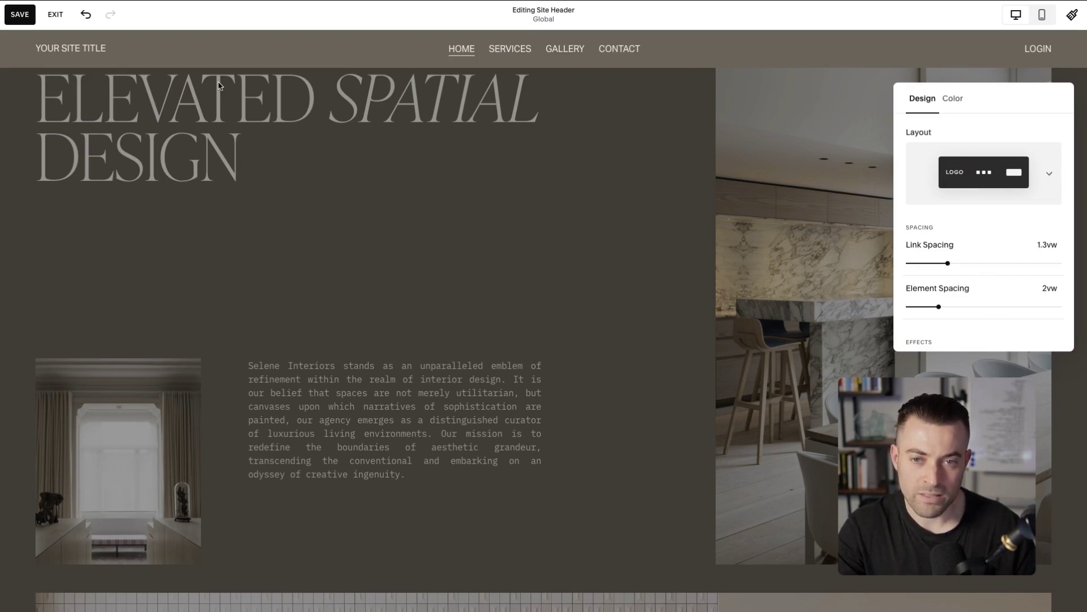
- Settle on title-left, links-right layout with 1.4vw link spacing and 5vw element spacing
left_click(1029, 197)
left_click(997, 300)
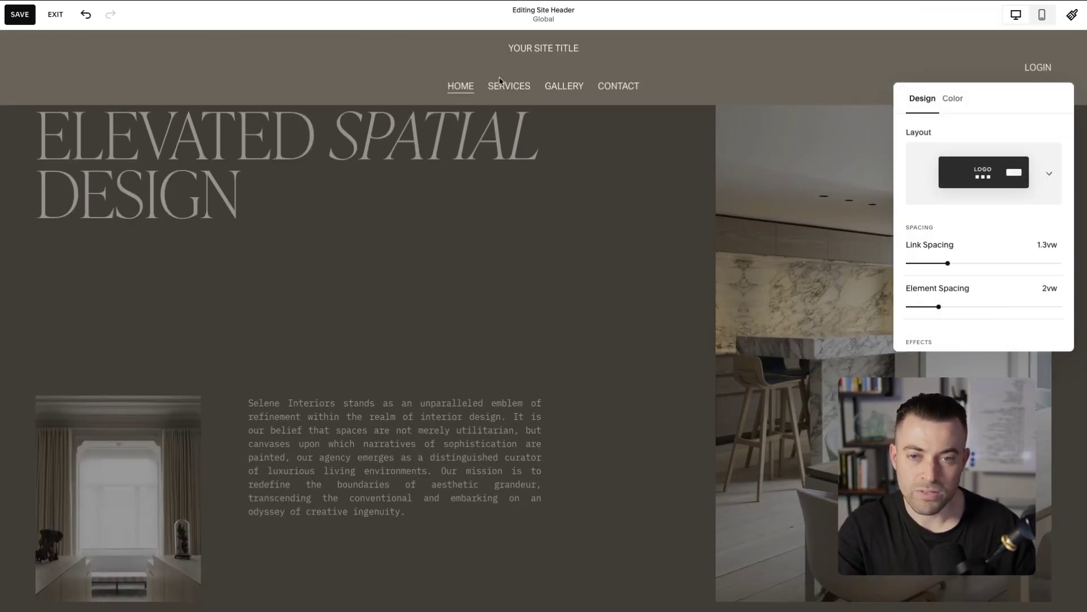
left_click(989, 182)
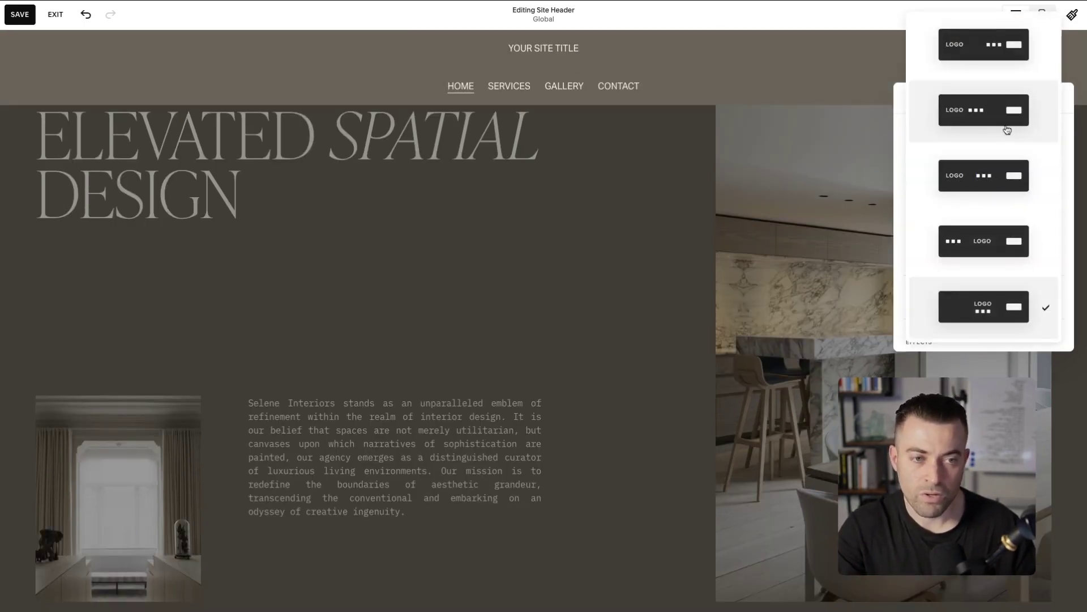
left_click(999, 41)
mouse_move(948, 263)
left_mouse_down()
mouse_move(918, 263)
mouse_move(969, 262)
mouse_move(951, 263)
left_mouse_up()
mouse_move(933, 311)
left_mouse_down()
mouse_move(982, 314)
mouse_move(948, 308)
left_mouse_up()
- Remove the header's drop shadow after reopening the header design settings
scroll(961, 226, "down", 3)
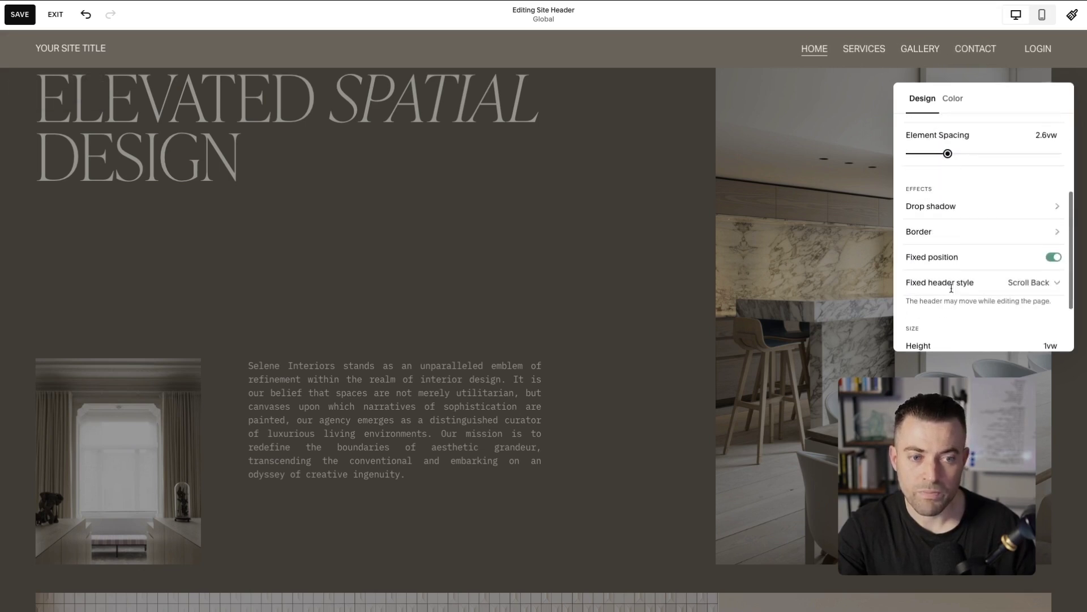
left_click(961, 215)
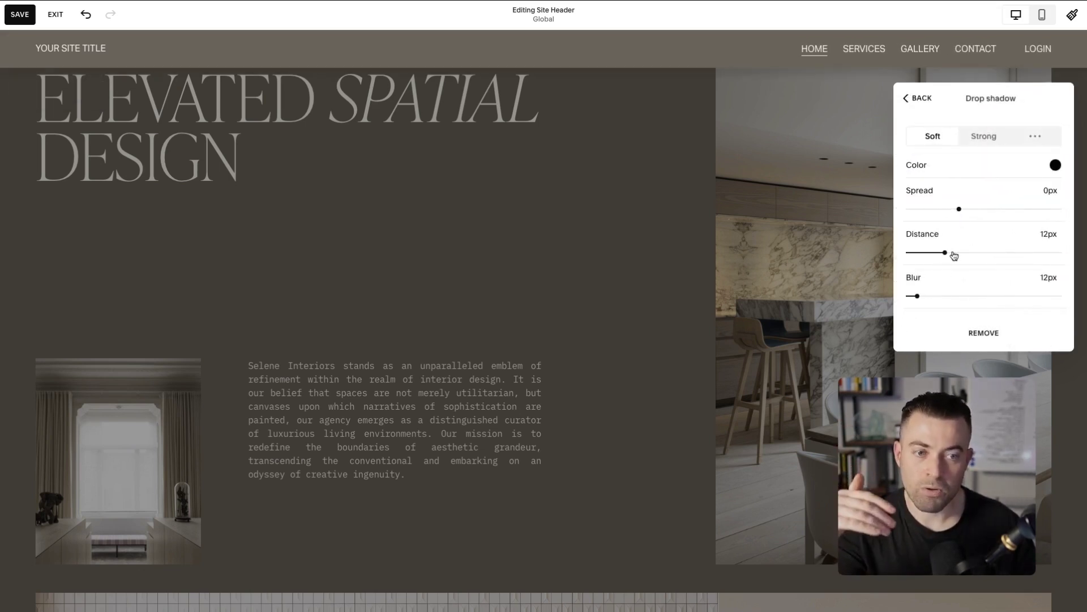
scroll(949, 266, "down", 1)
left_click(573, 135)
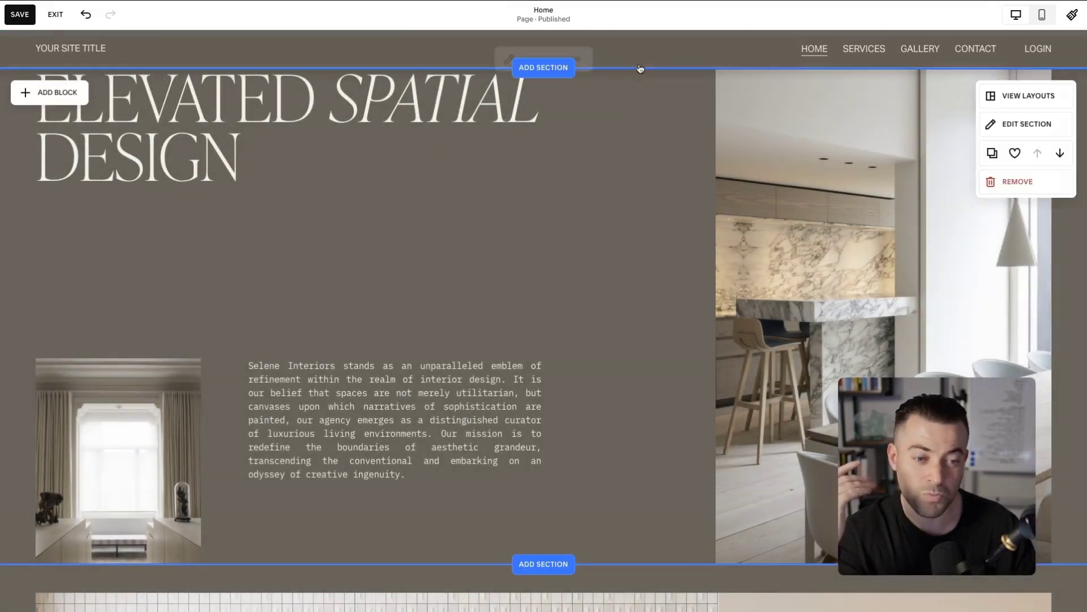
left_click(553, 50)
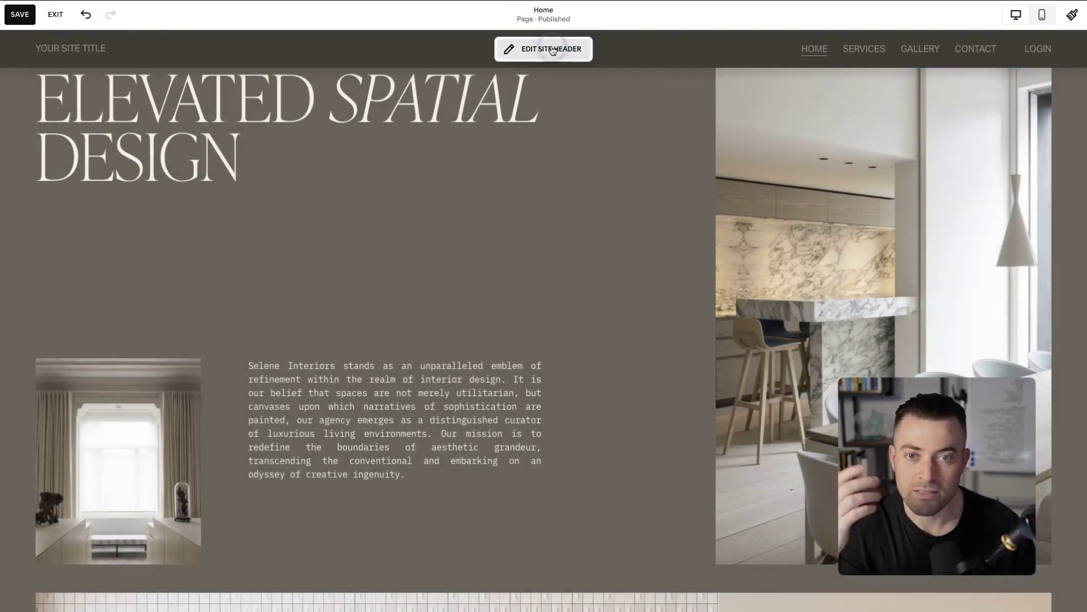
left_click(1030, 93)
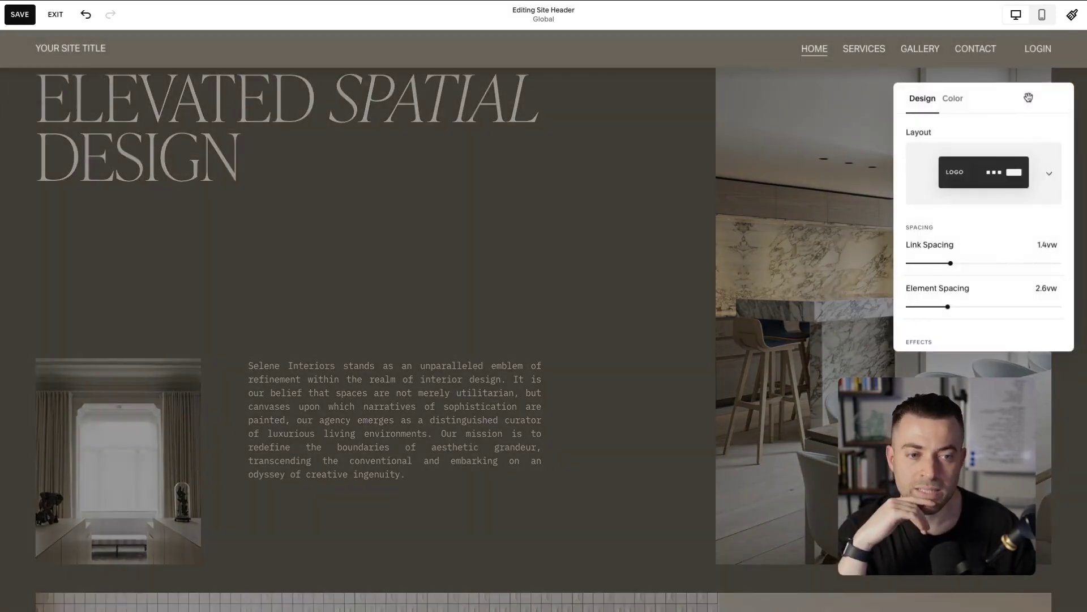
scroll(1008, 187, "down", 3)
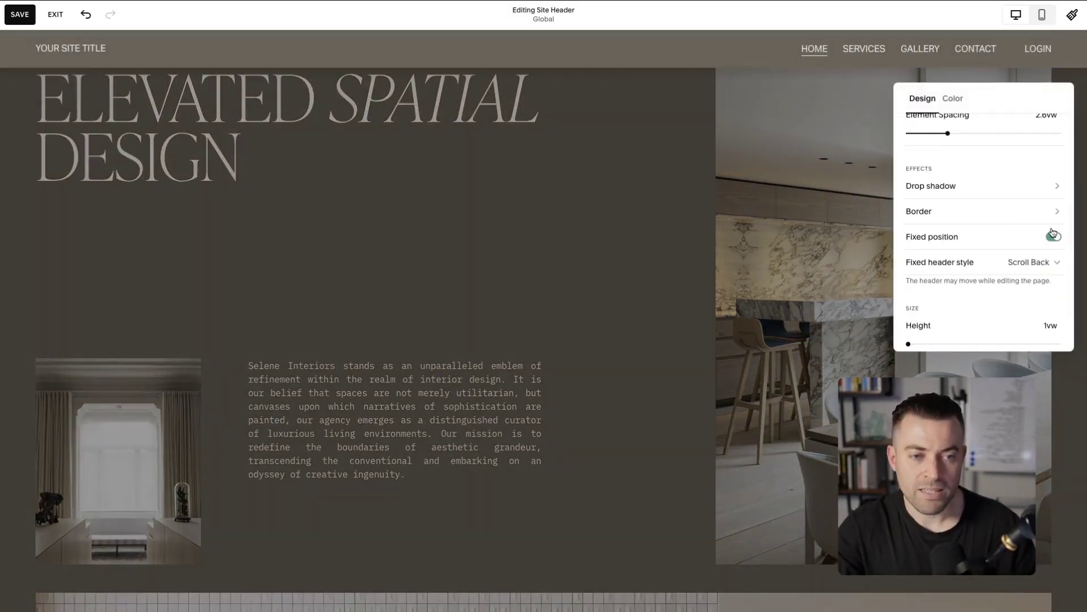
left_click(1037, 190)
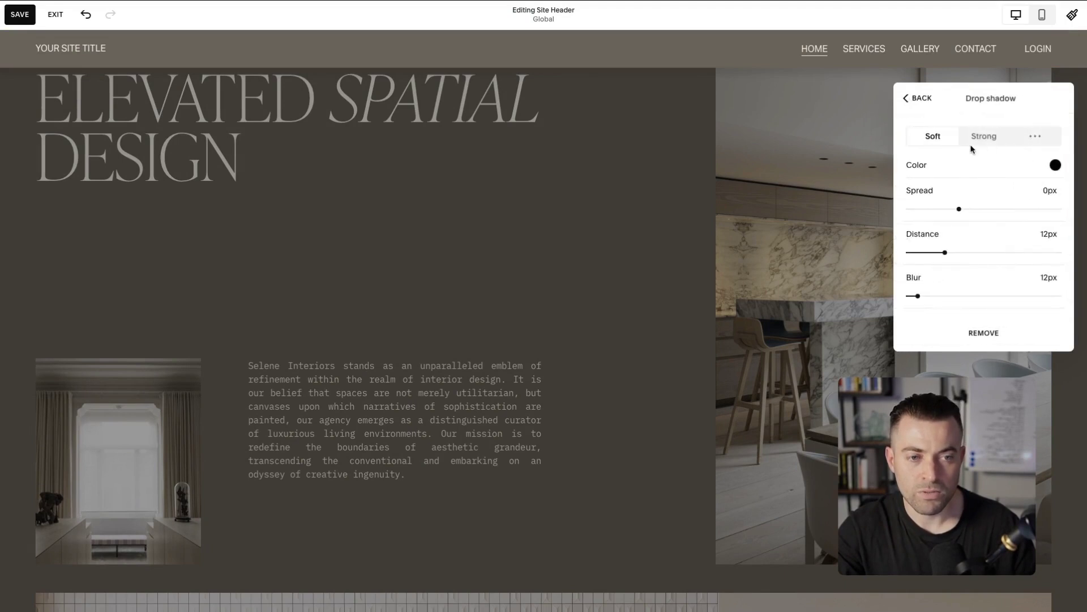
left_click(984, 342)
scroll(970, 274, "down", 2)
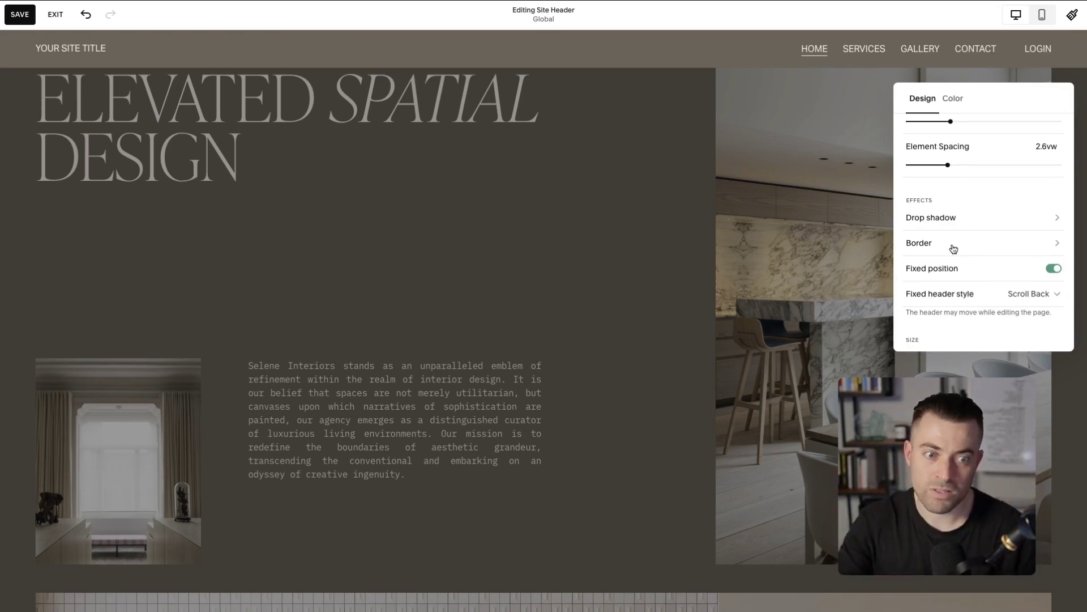
- Try a thin header border in several positions, then remove it
left_click(954, 249)
left_click(1004, 193)
left_click(1029, 191)
left_click(1052, 189)
left_click(981, 189)
left_click(980, 167)
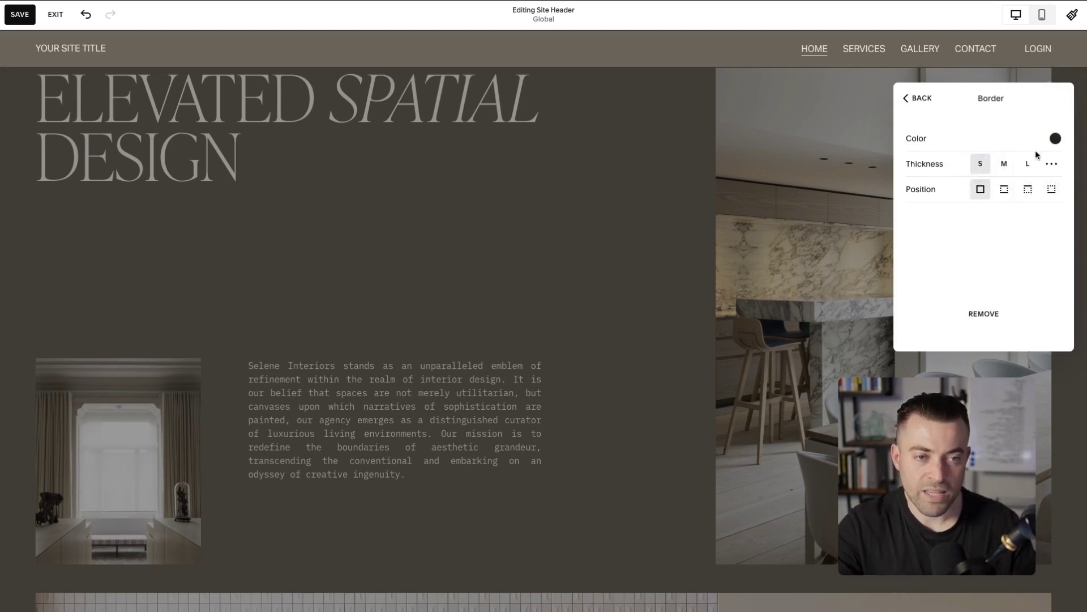
left_click(989, 317)
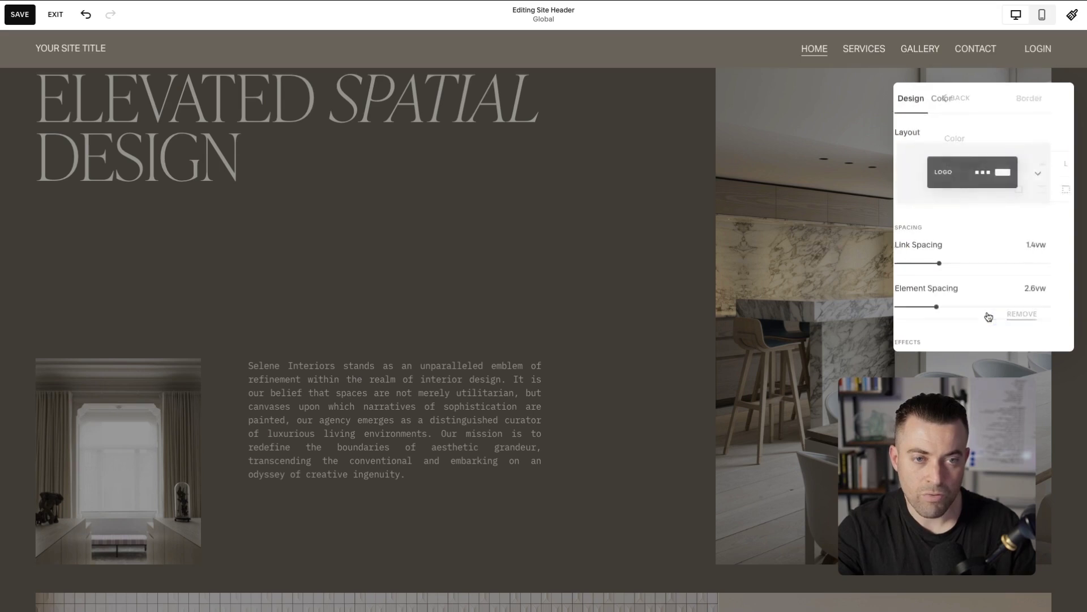
scroll(975, 245, "down", 4)
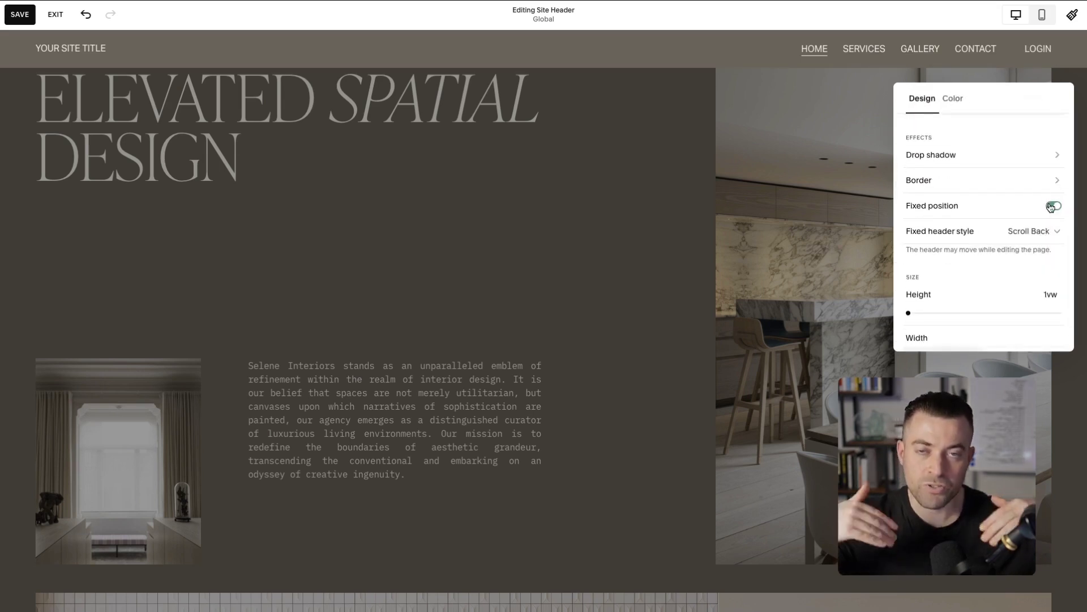
- Keep the fixed header on the Scroll Back style and save the header changes
left_click(1035, 234)
left_click(977, 280)
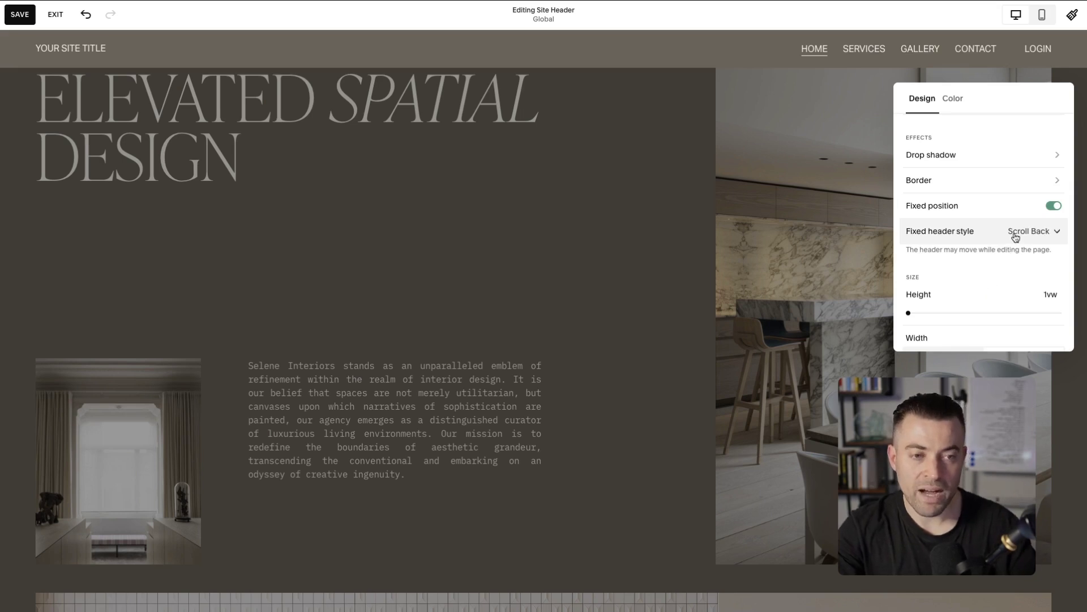
left_click(486, 234)
scroll(487, 236, "down", 3)
scroll(488, 237, "up", 3)
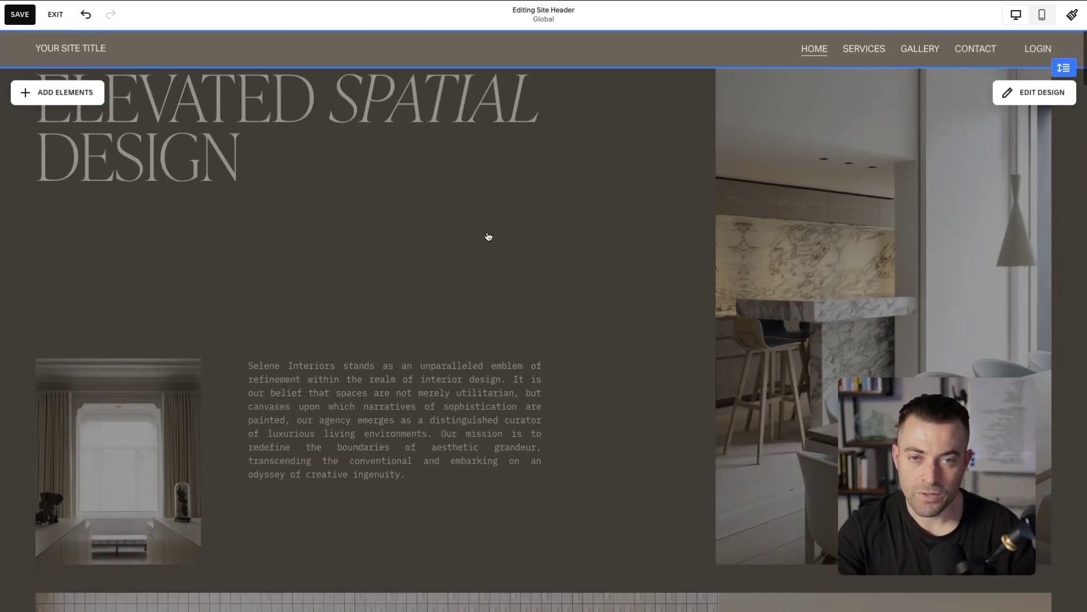
left_click(20, 14)
- Finish header editing and preview Home full-screen, scrolling to watch the header hide
left_click(58, 14)
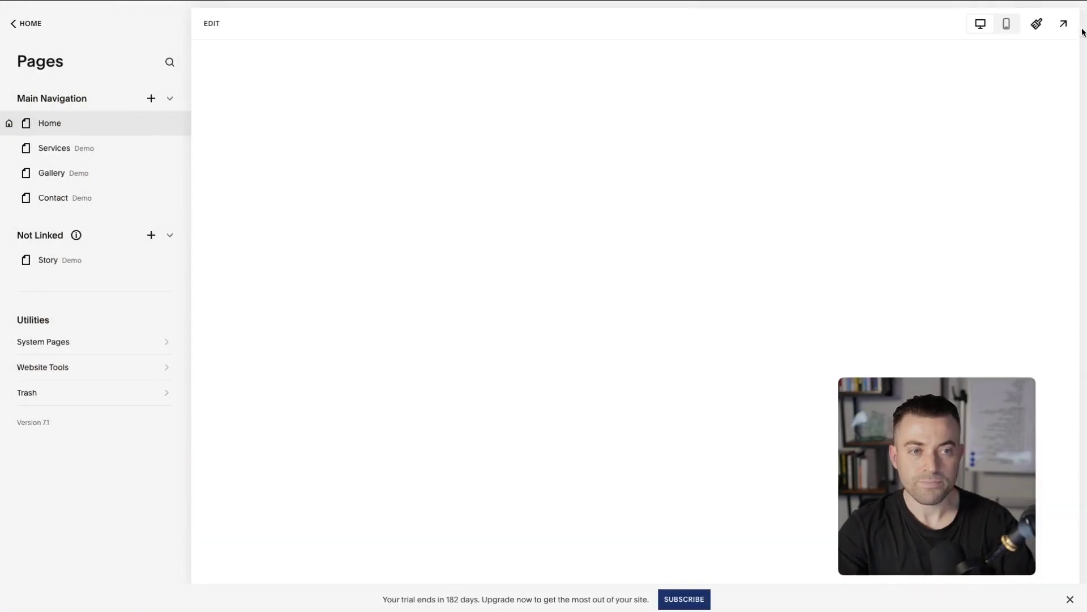
left_click(1067, 27)
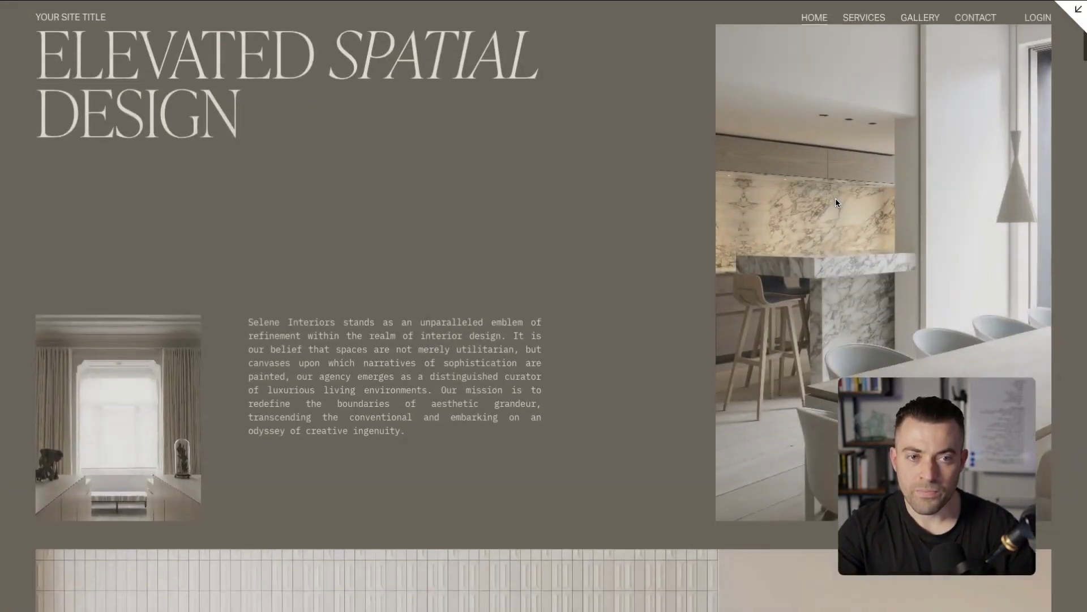
scroll(838, 202, "down", 4)
scroll(837, 203, "up", 2)
scroll(836, 202, "up", 3)
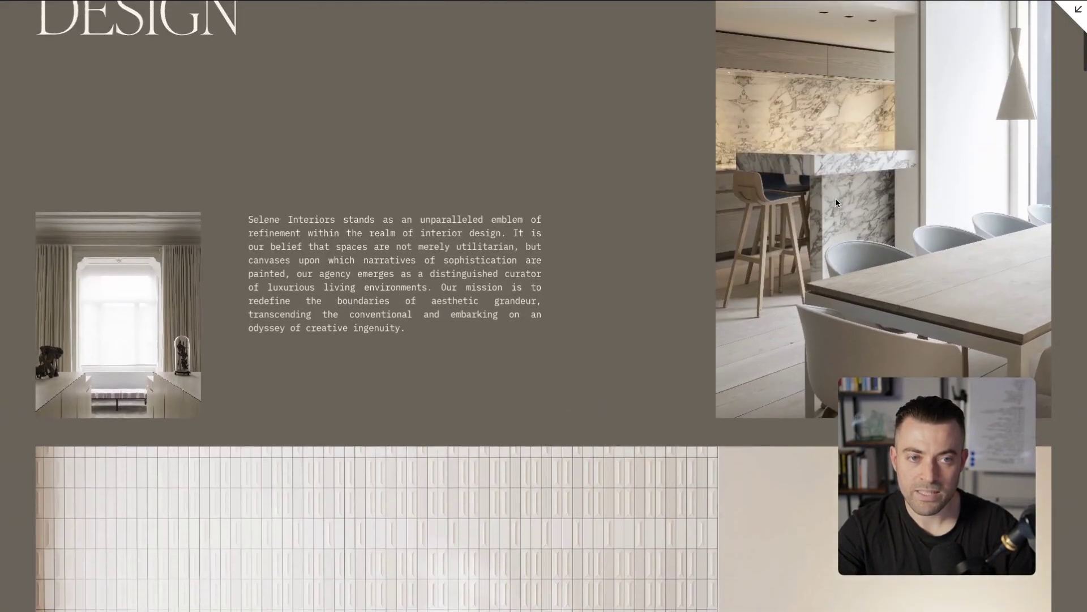
scroll(834, 198, "up", 1)
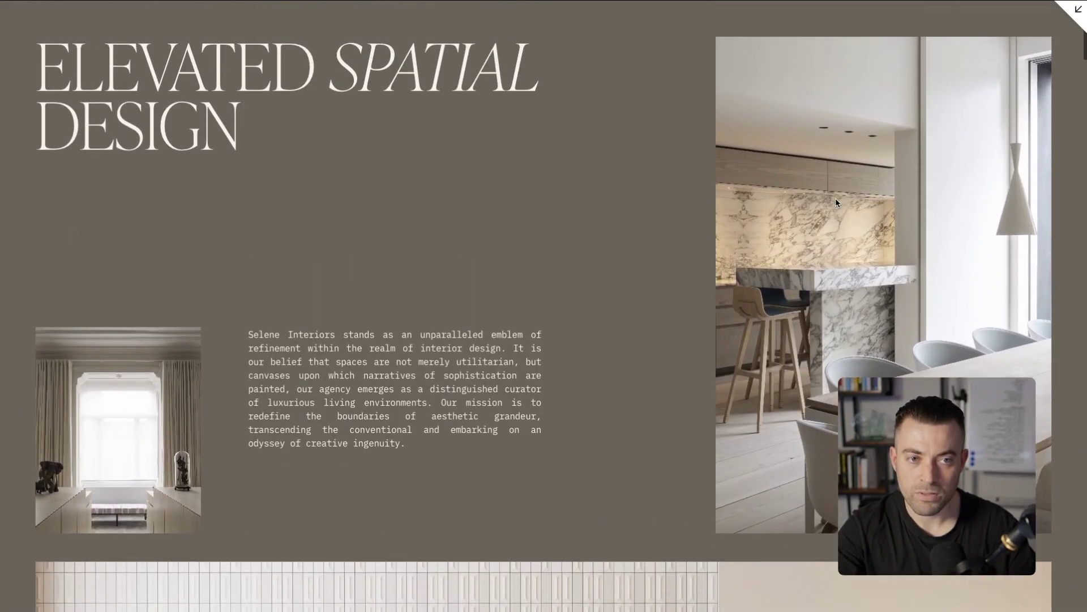
- Reopen the header design settings and raise the header height to 1.8vw
left_click(1076, 11)
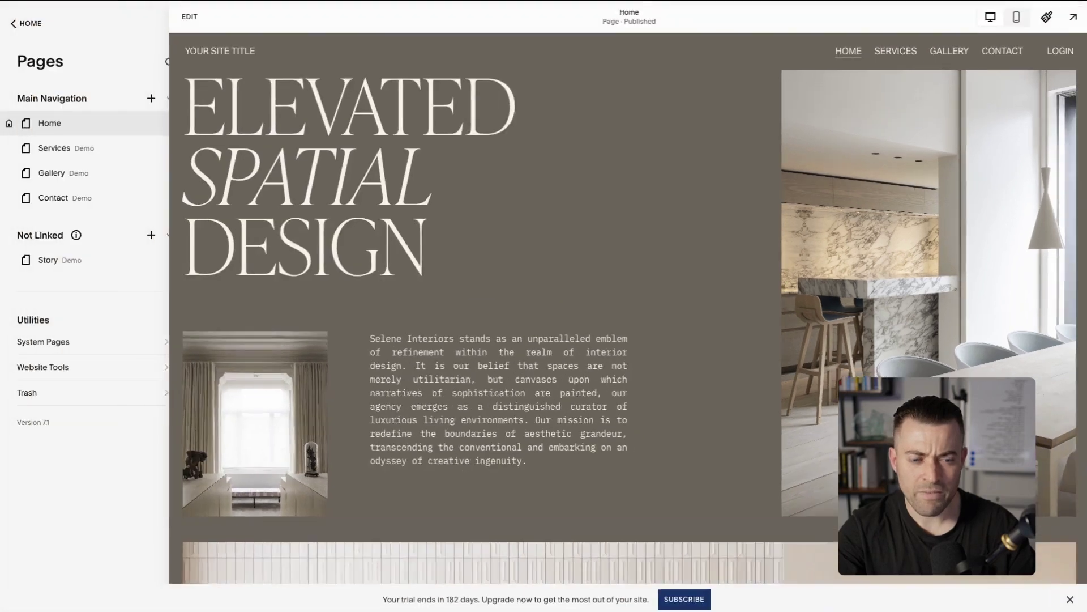
left_click(209, 26)
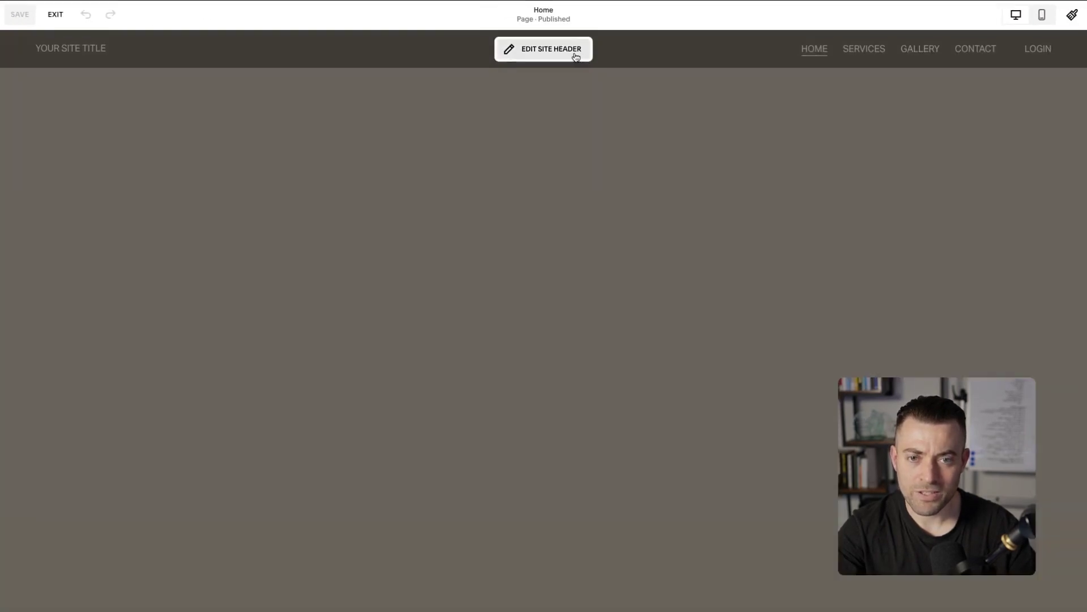
left_click(569, 48)
left_click(1039, 100)
scroll(1014, 286, "down", 3)
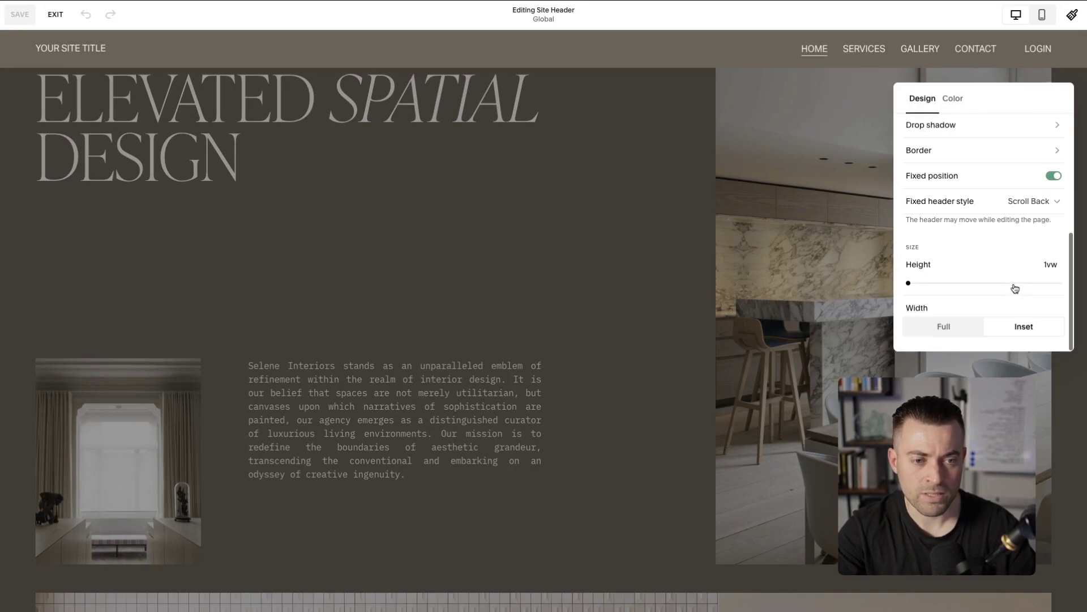
left_click(1022, 281)
left_click_drag(1023, 281, 922, 283)
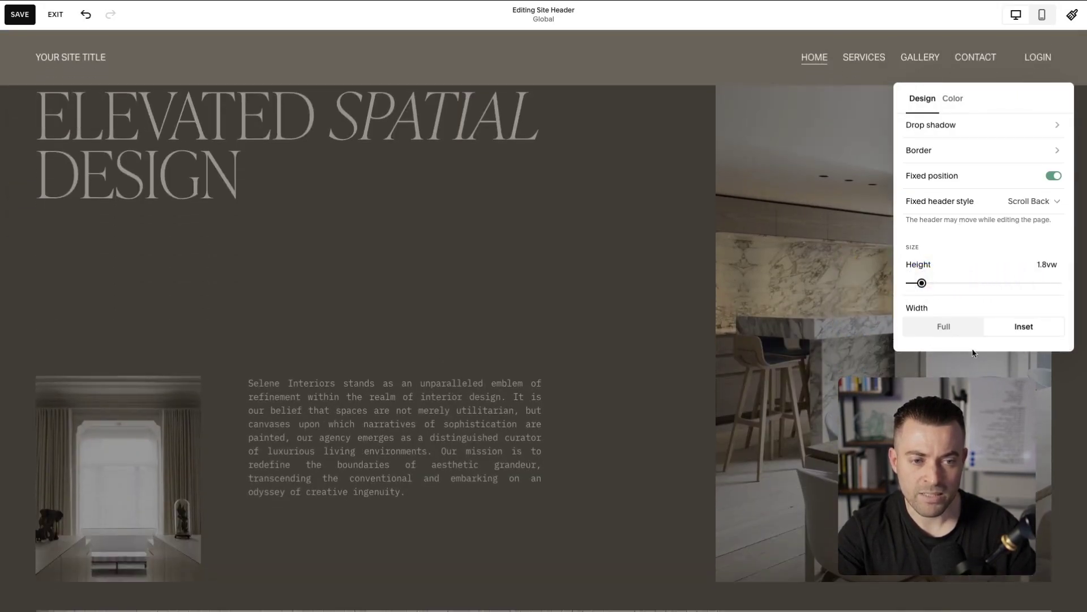
- Try Full width for the header, then return it to Inset
left_click(961, 333)
left_click(947, 326)
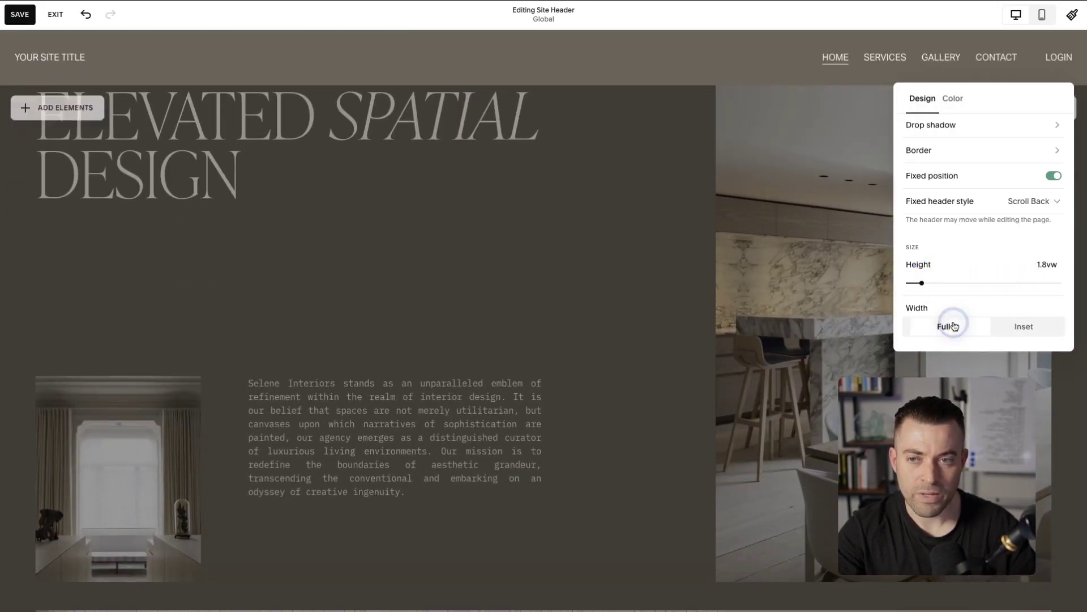
left_click(1012, 328)
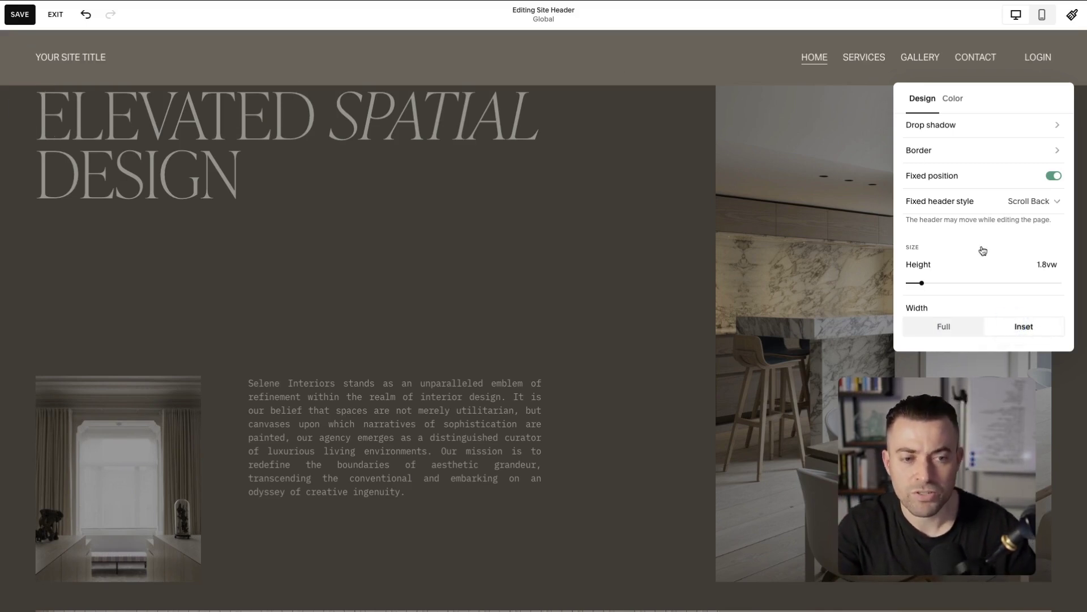
- Try Gradient and Solid header fills, then switch back to the Adaptive colour
left_click(960, 106)
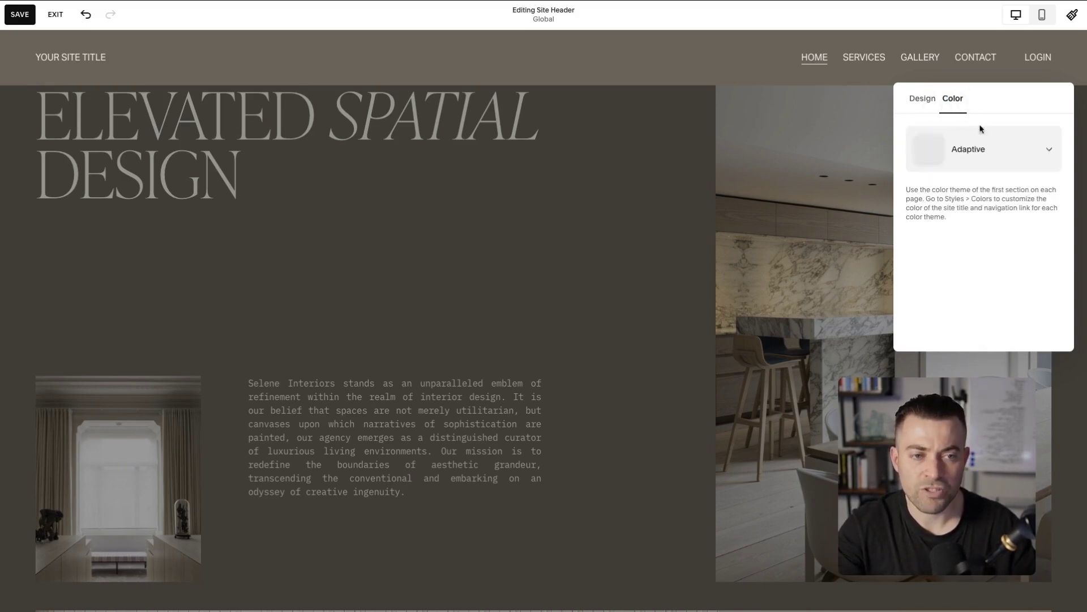
left_click(991, 149)
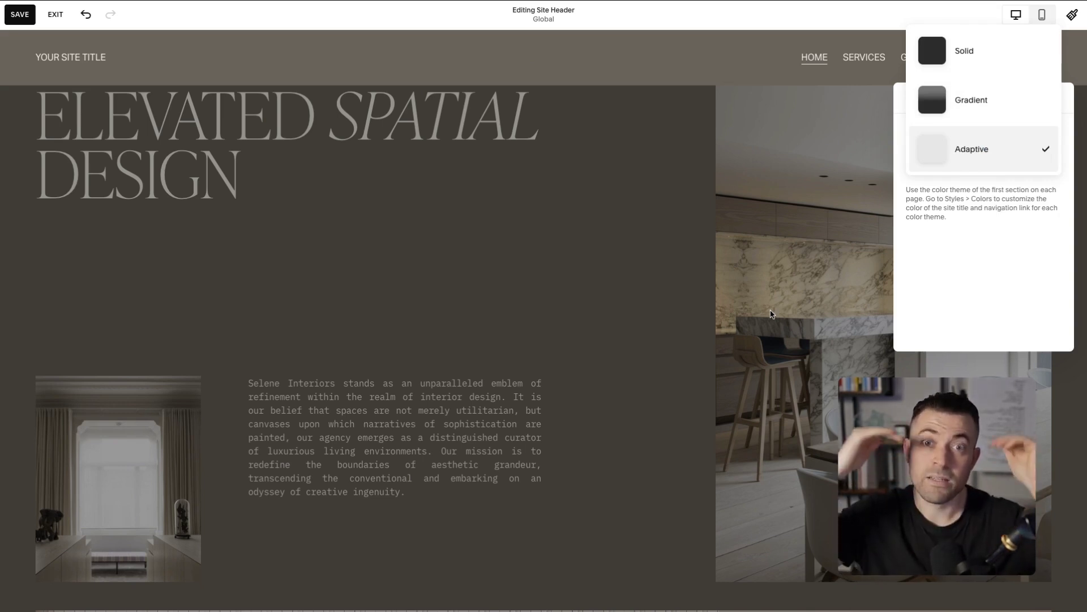
left_click(989, 85)
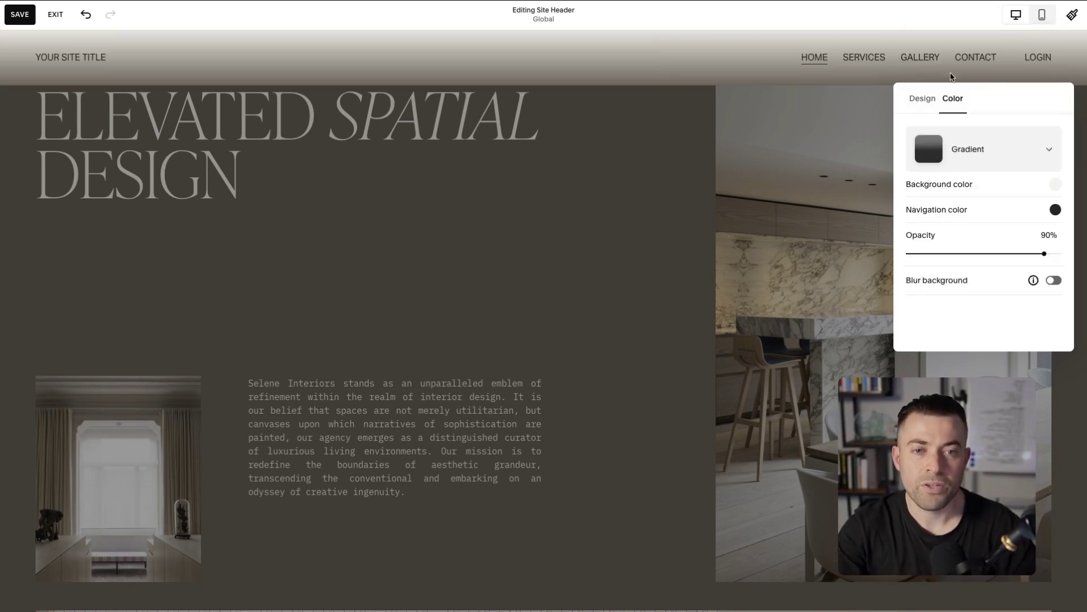
left_click(998, 148)
left_click(984, 113)
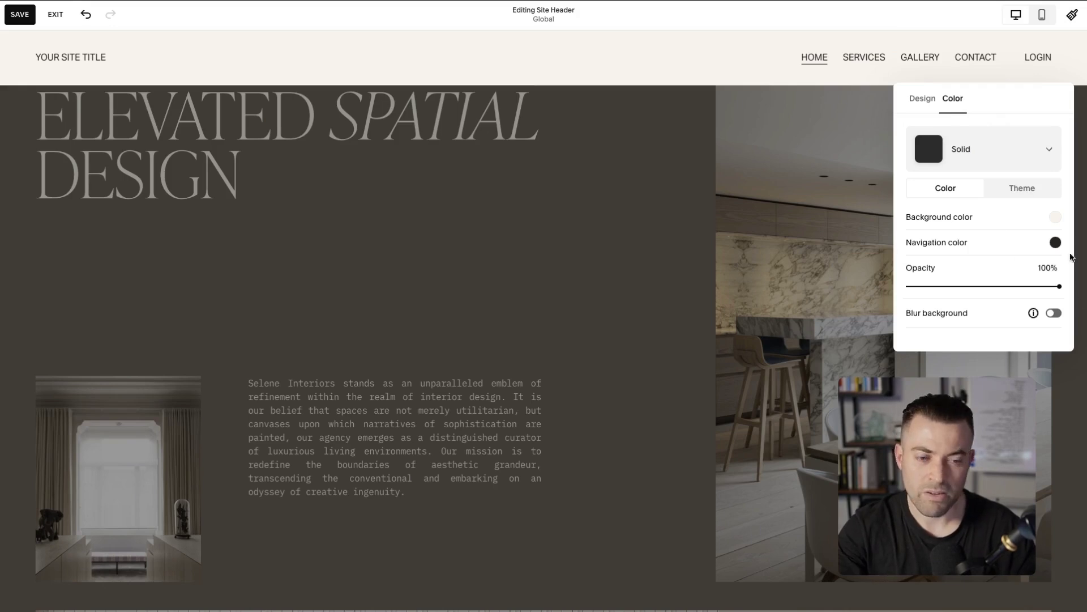
left_click(1003, 165)
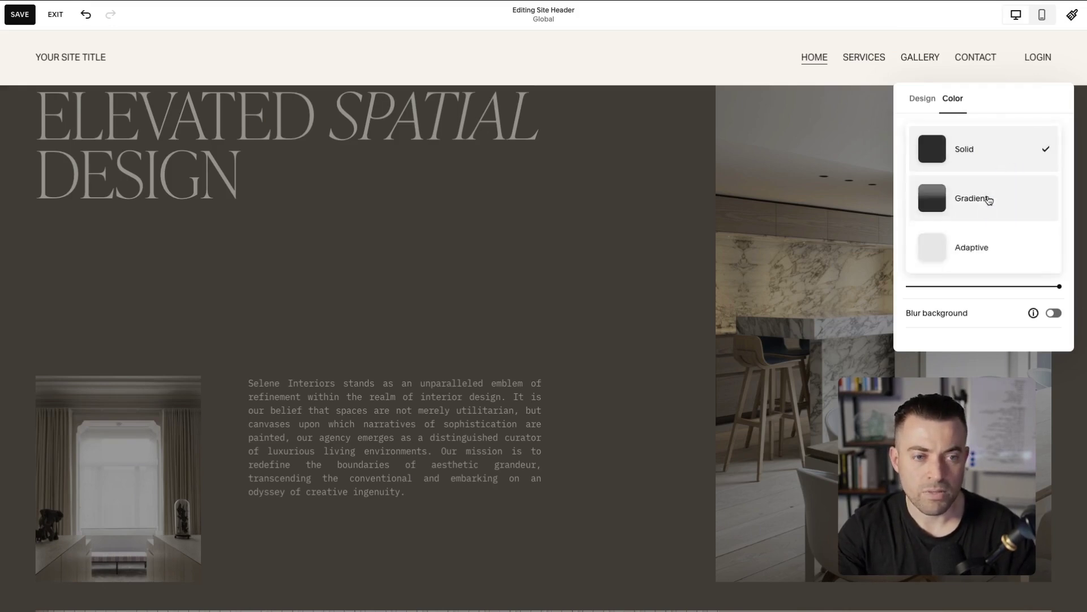
left_click(975, 237)
left_click(923, 99)
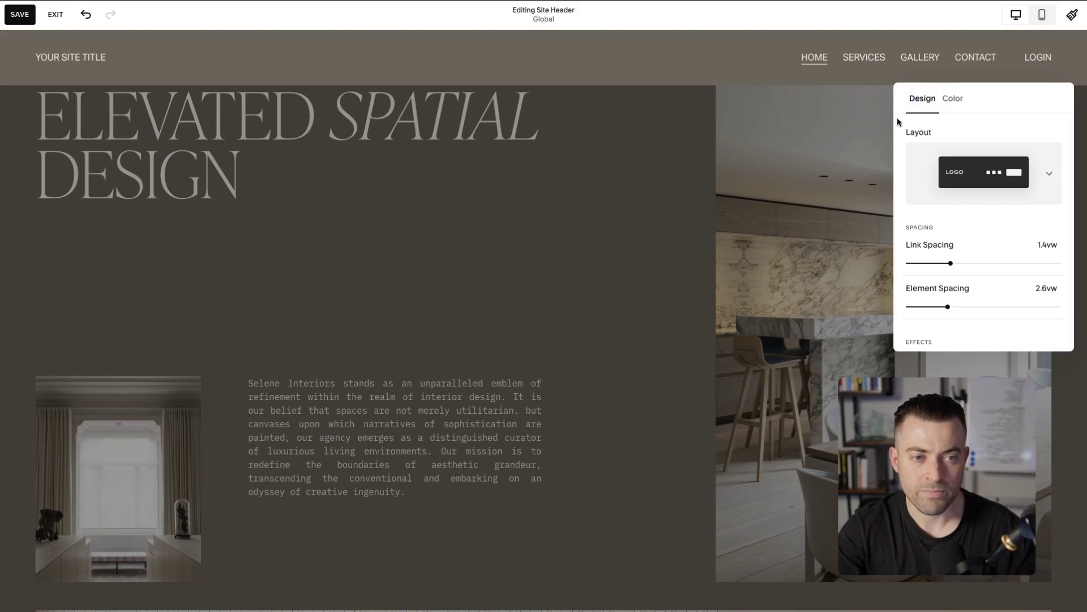
- Turn on the header Button, Social Links, Cart and Account login, declining the language switch
left_click(623, 209)
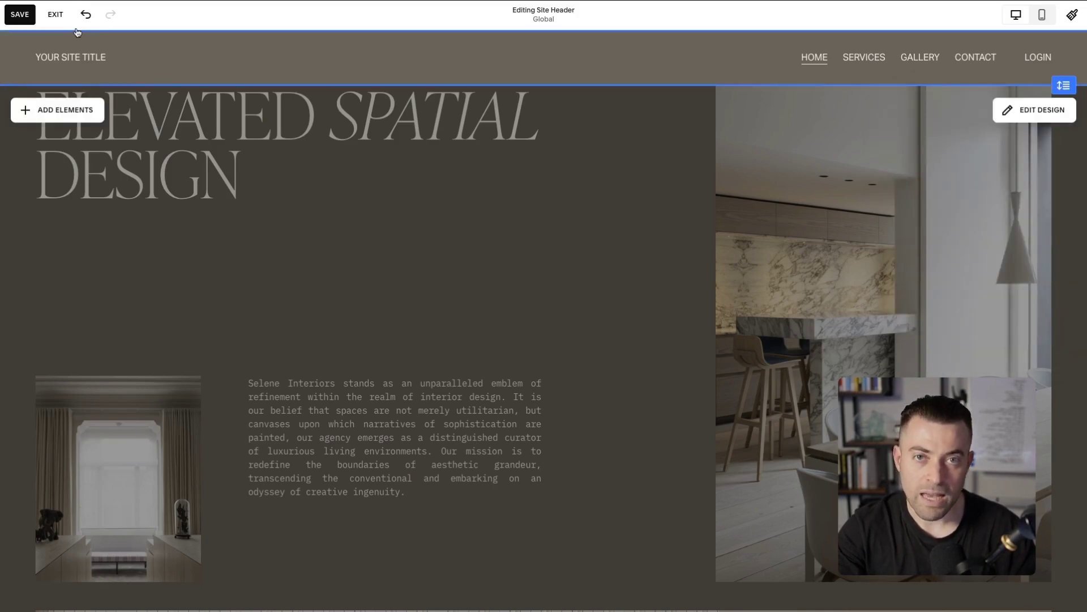
left_click(57, 110)
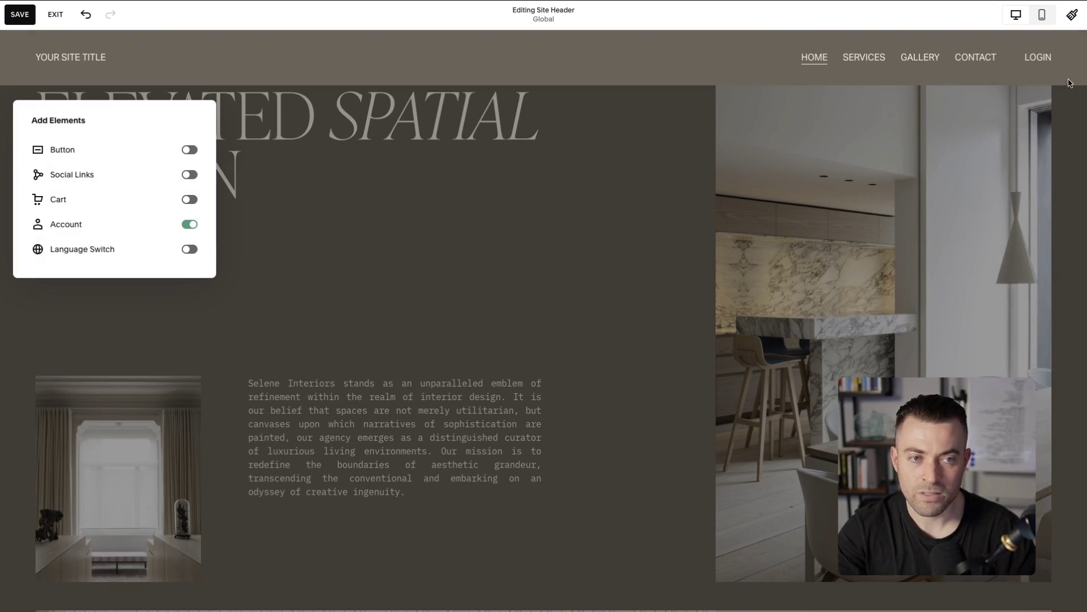
left_click(191, 225)
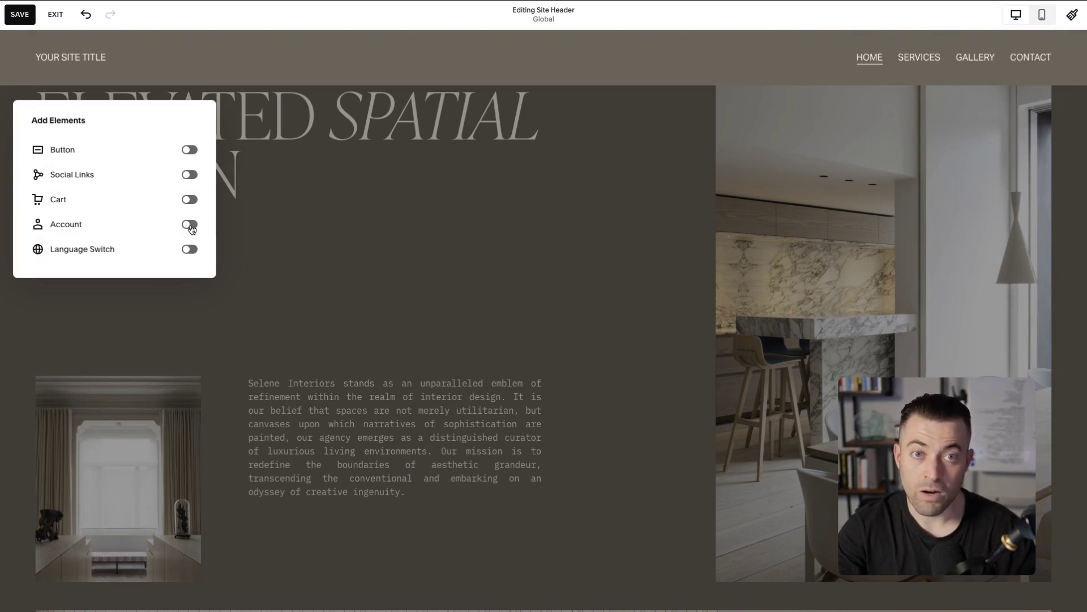
left_click(185, 151)
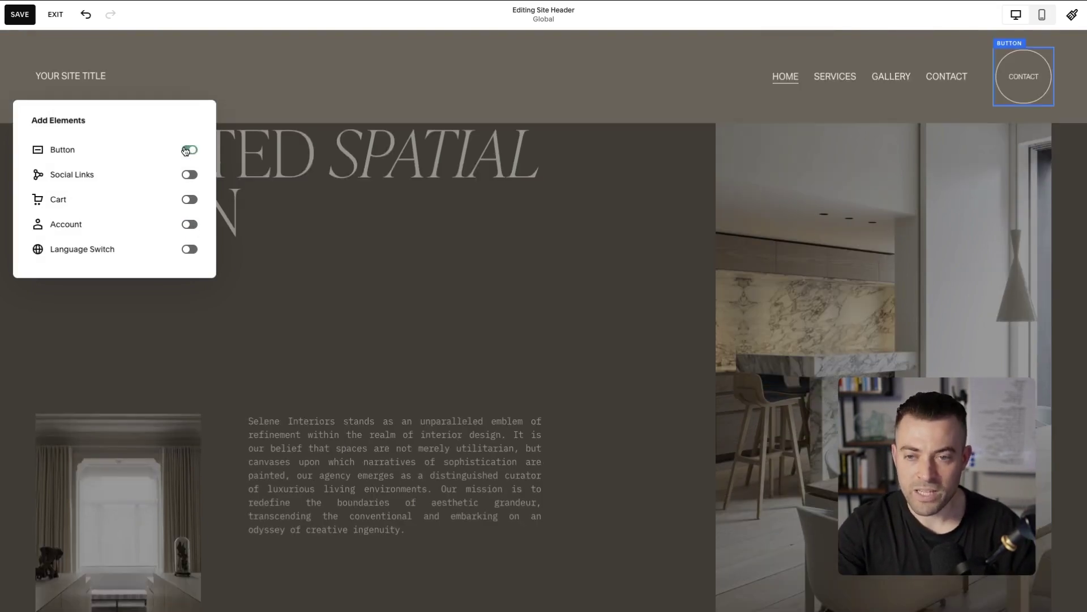
left_click(192, 176)
left_click(188, 198)
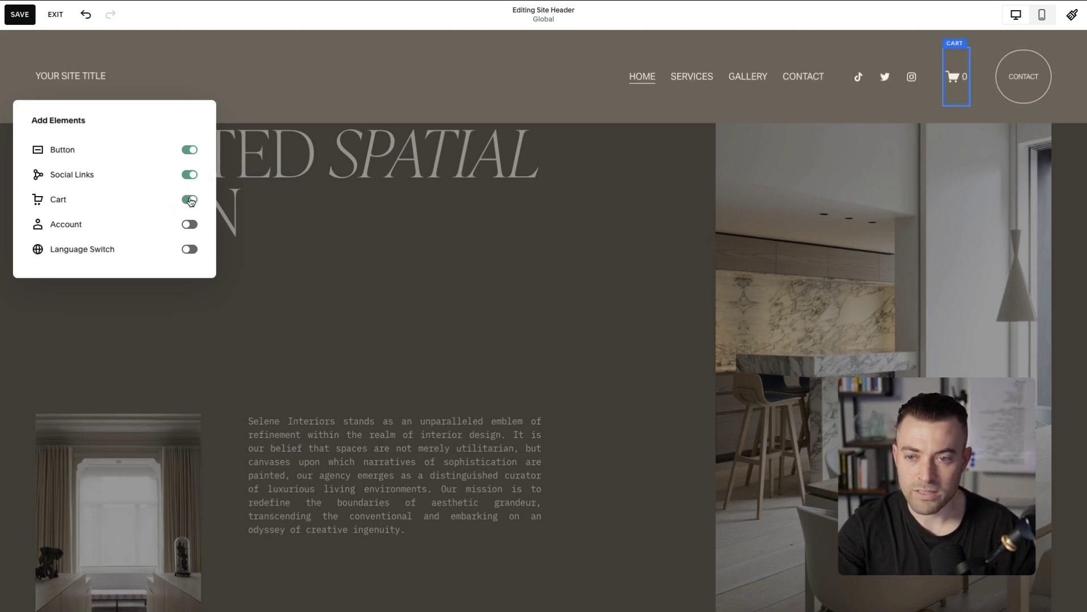
left_click(190, 224)
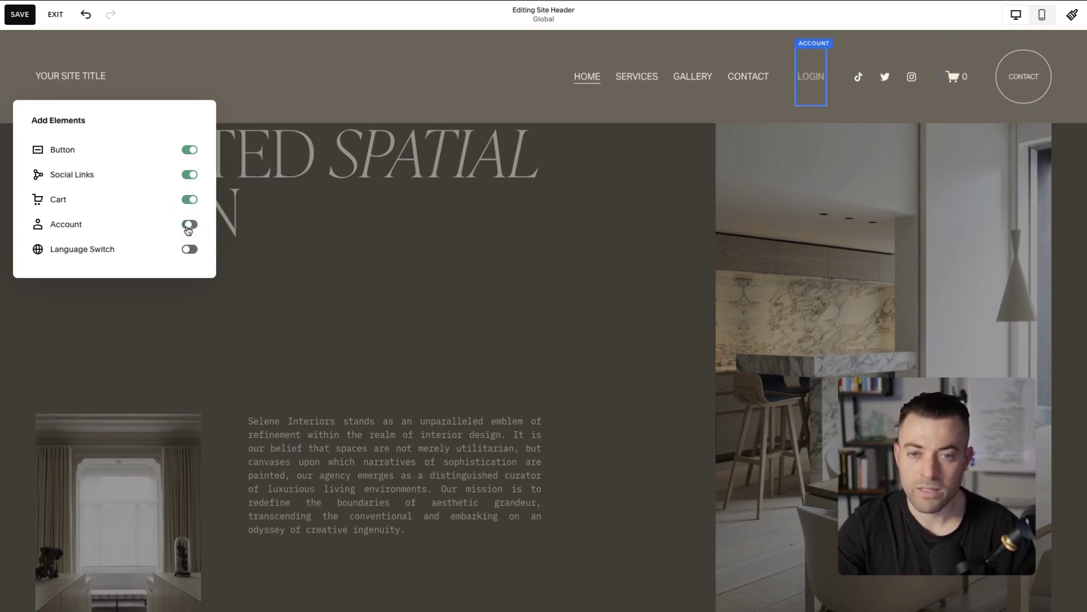
left_click(191, 251)
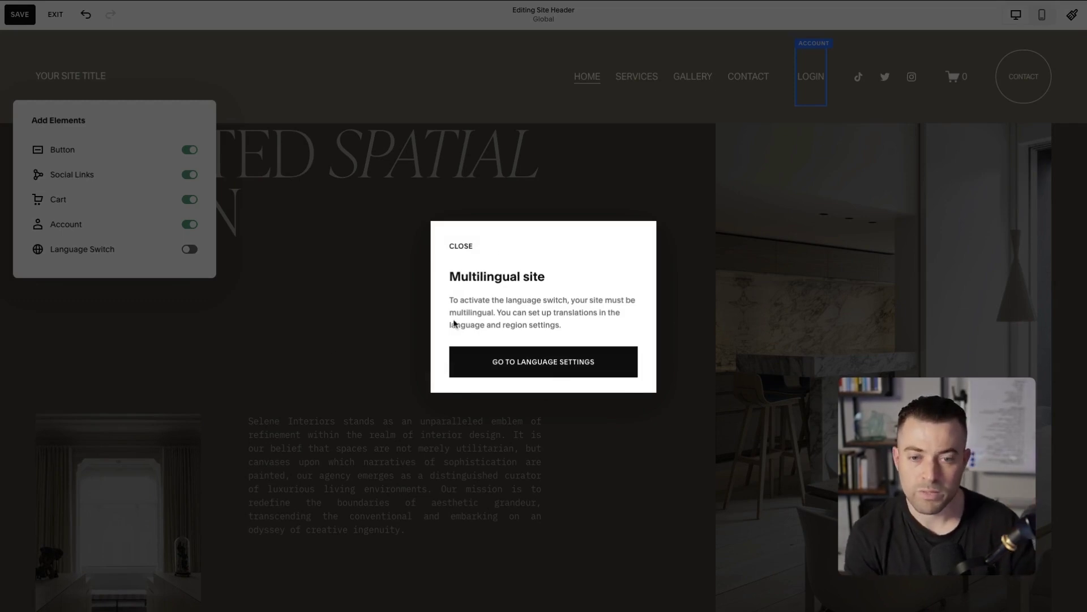
left_click(468, 247)
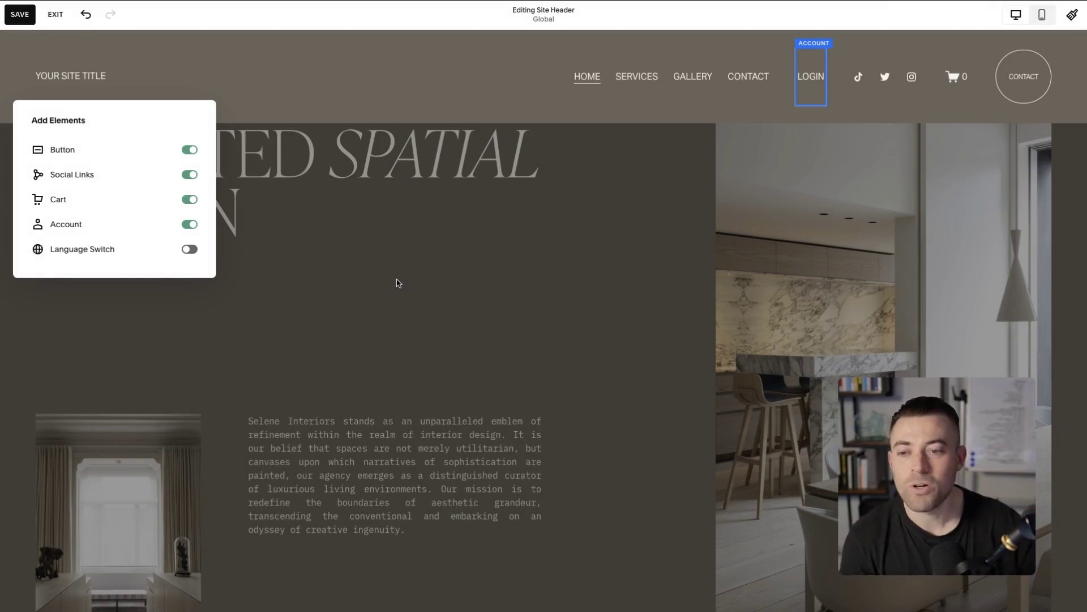
left_click(461, 225)
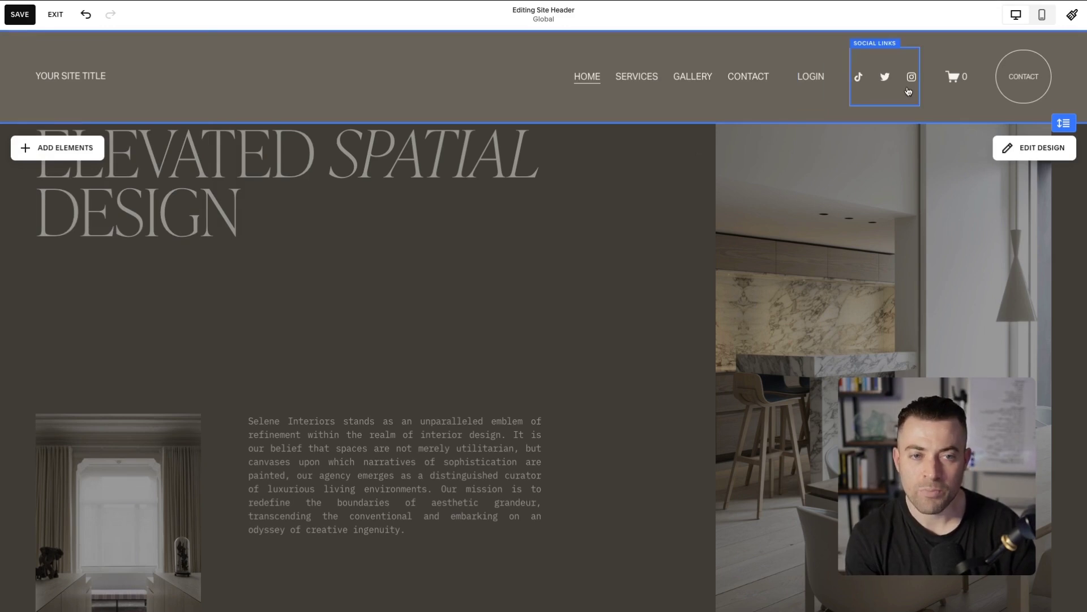
- Delete the TikTok and Instagram rows from the header social links, leaving only Twitter
left_click(892, 79)
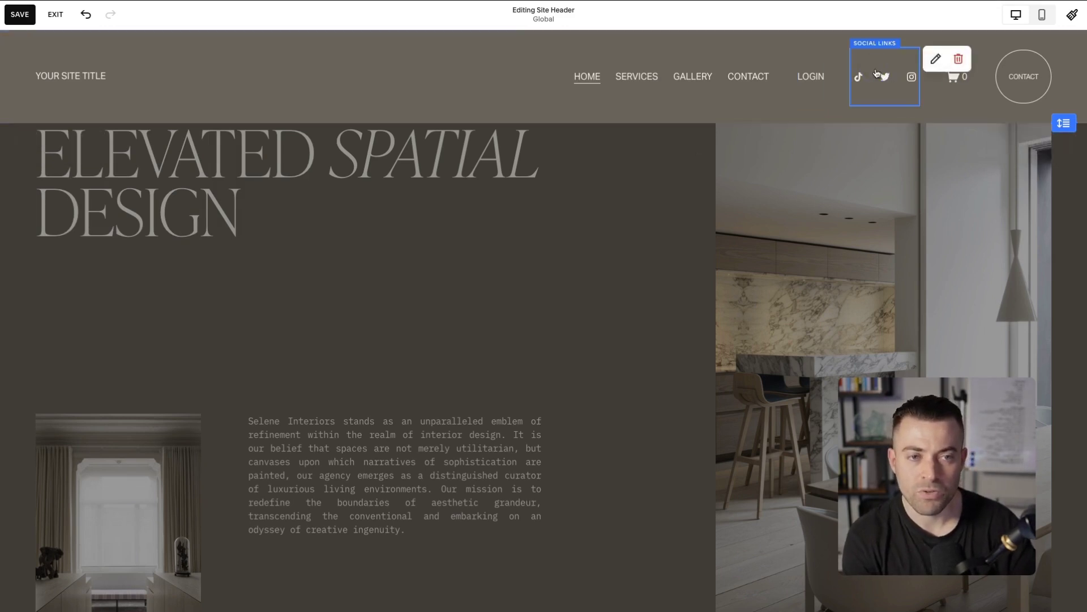
left_click(934, 59)
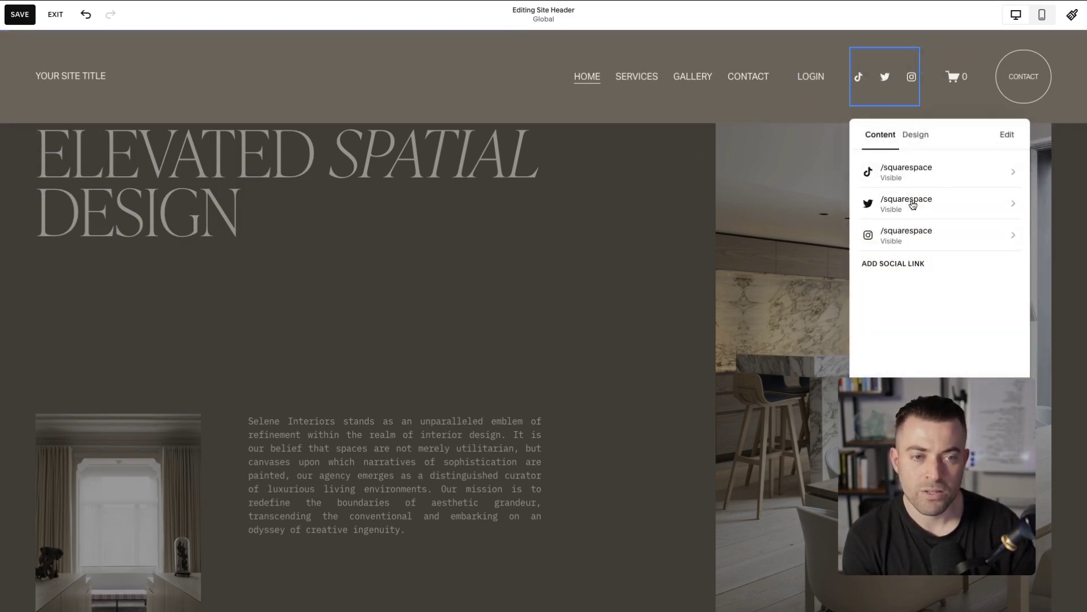
left_click(1006, 136)
left_click_drag(1013, 173, 1012, 237)
left_click(860, 235)
left_click(860, 204)
left_click(771, 113)
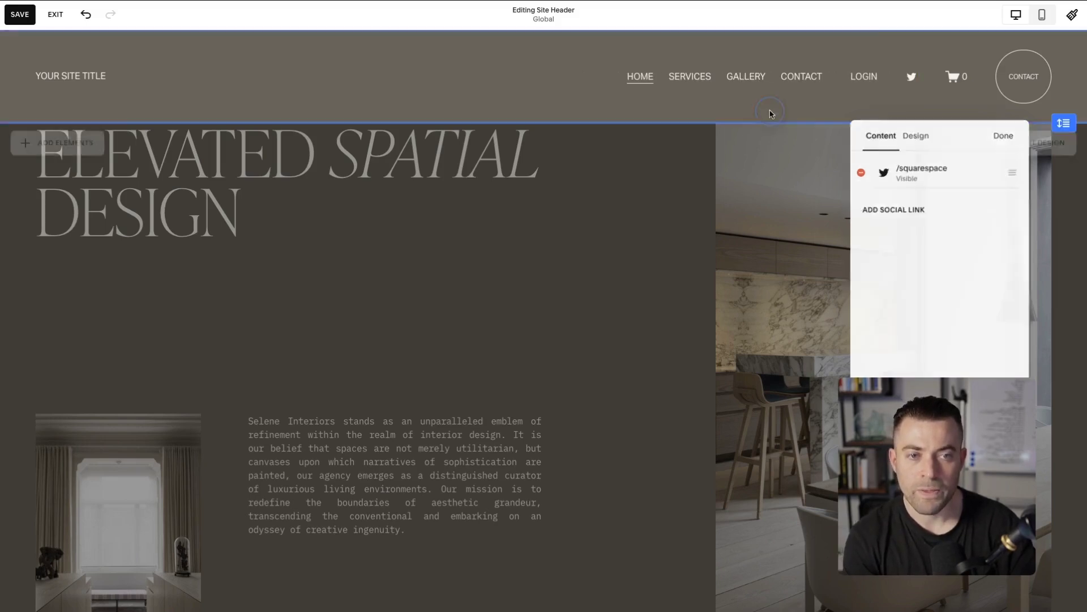
- Check that the header Contact button still links to /contact
left_click(1007, 76)
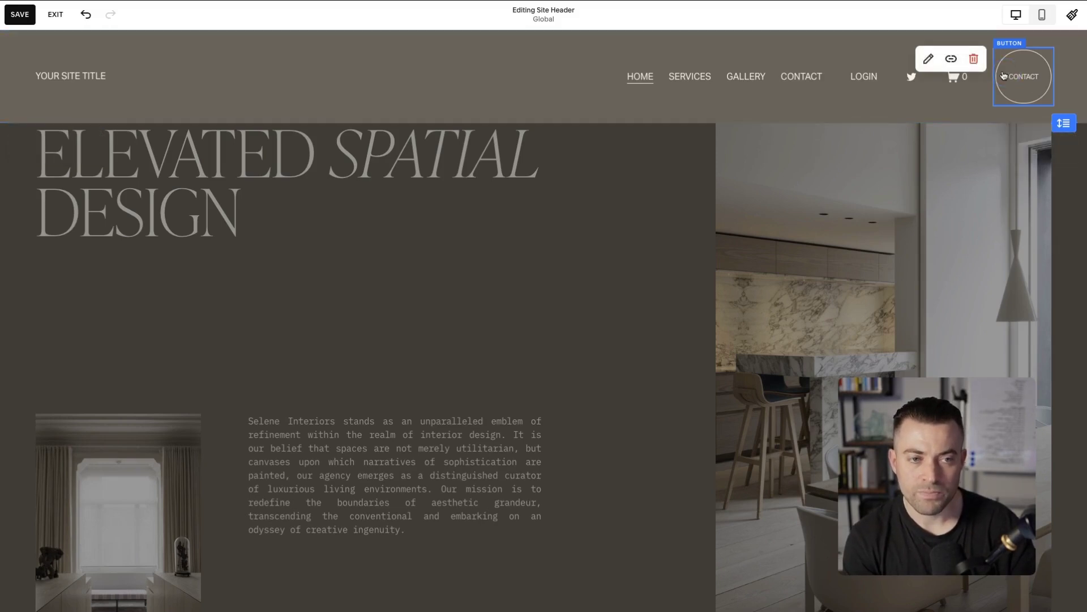
left_click(949, 58)
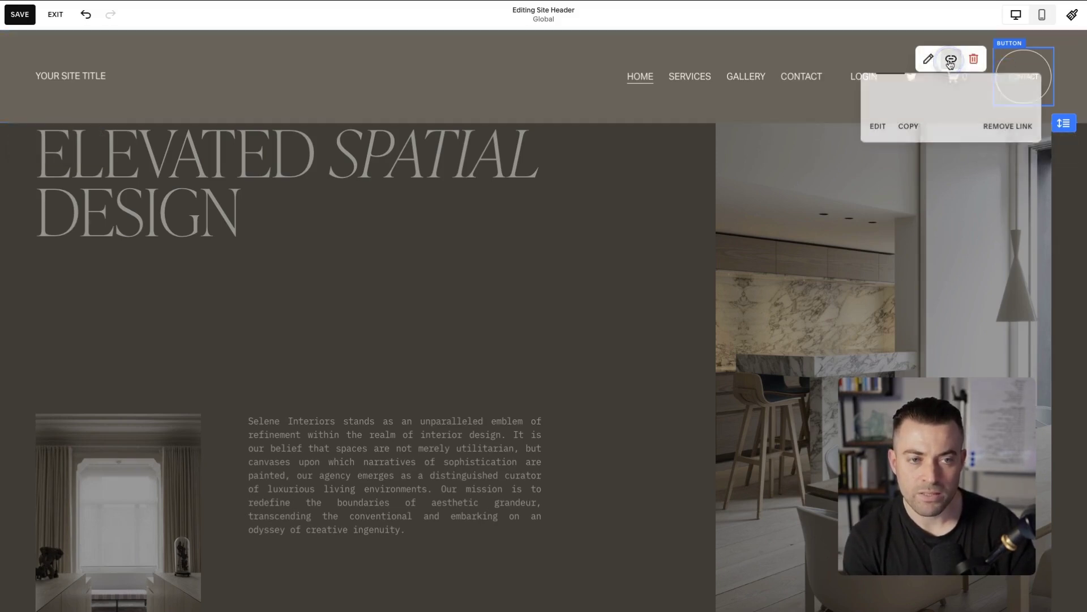
left_click(878, 126)
left_click(820, 113)
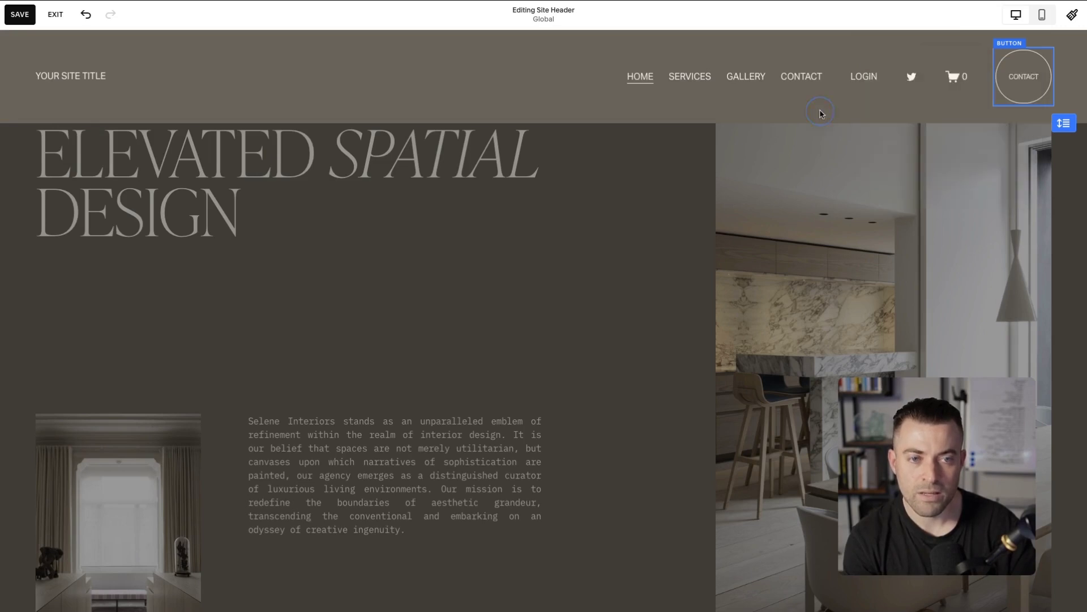
- Set the Contact button to Tertiary Button style after trying Secondary Button
left_click(1039, 84)
left_click(925, 58)
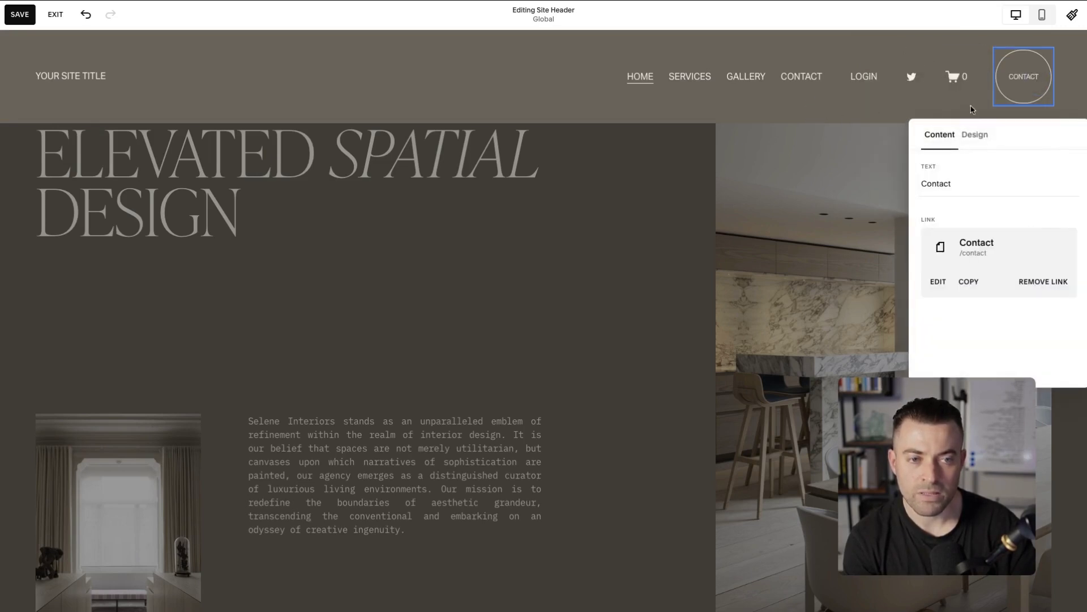
left_click(975, 139)
left_click(993, 186)
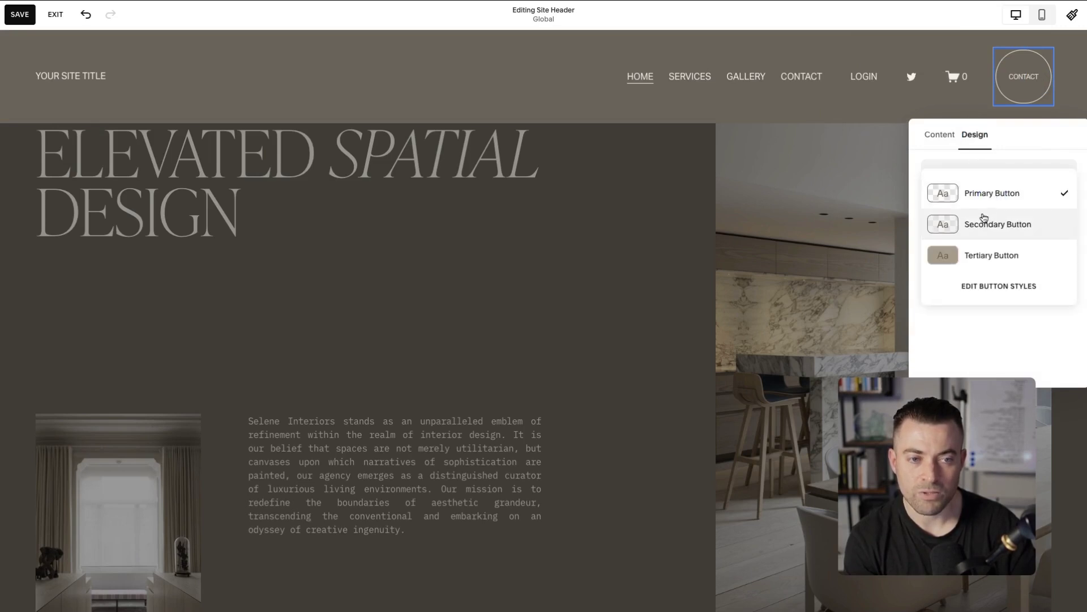
left_click(984, 221)
left_click(1001, 185)
left_click(972, 220)
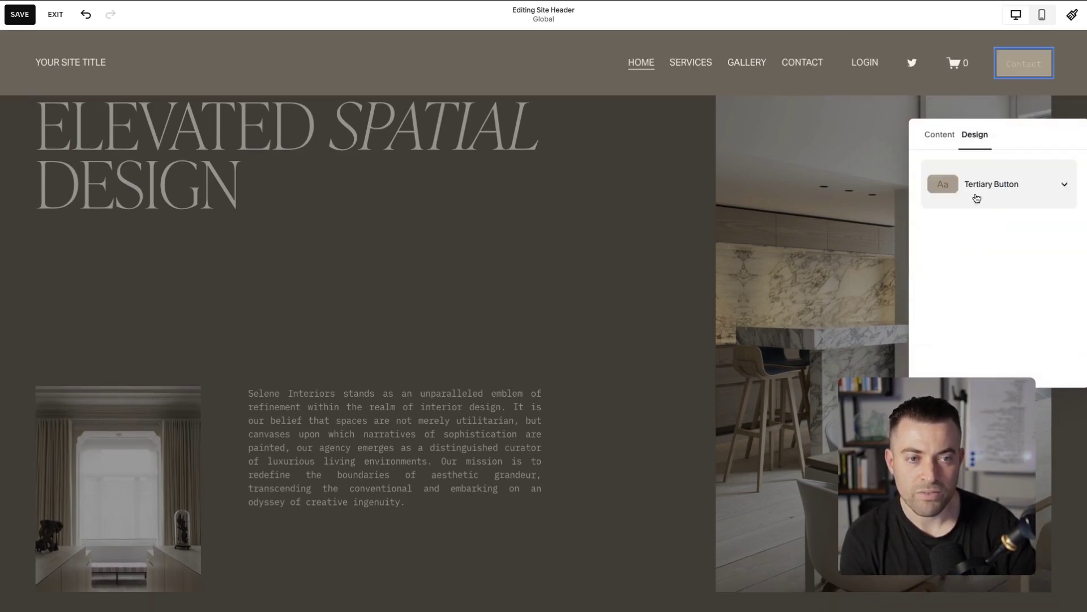
left_click(519, 68)
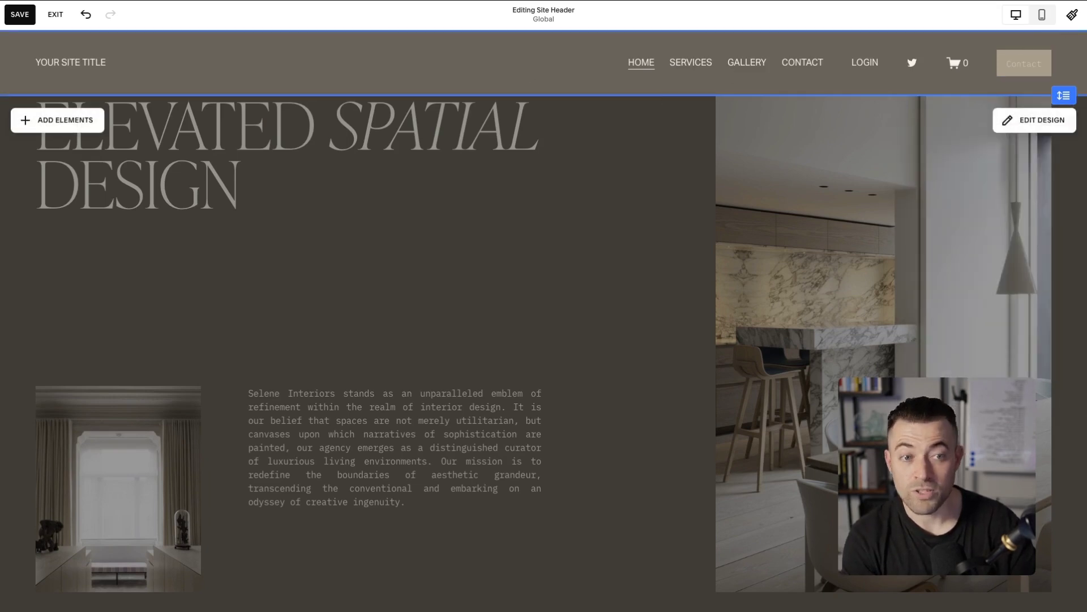
- Review the Site Styles primary button settings, then save and exit the page editor
left_click(1073, 16)
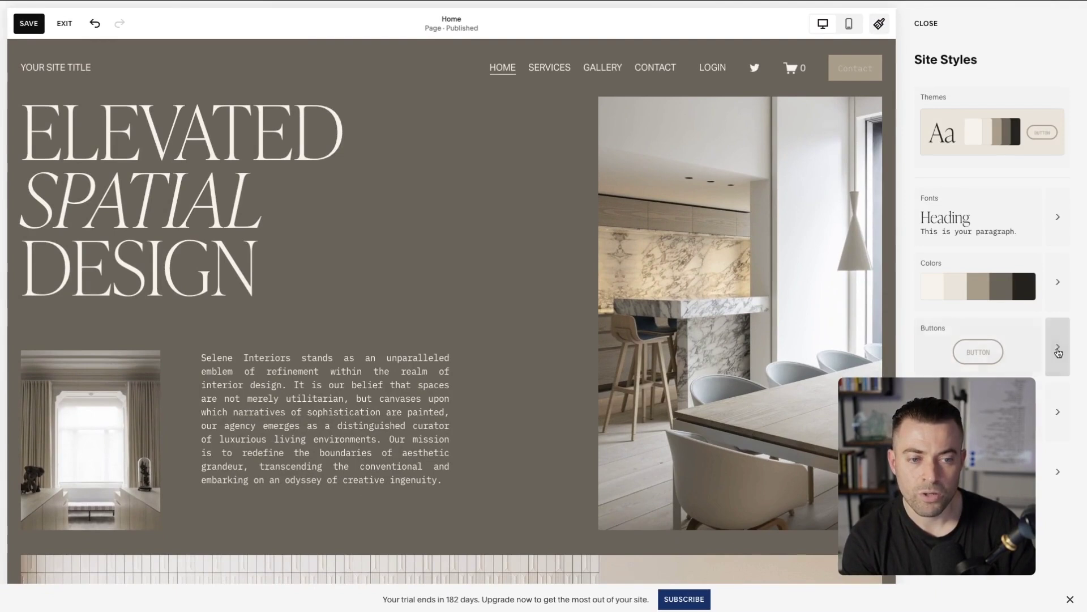
left_click(1020, 320)
left_click_drag(971, 447, 677, 290)
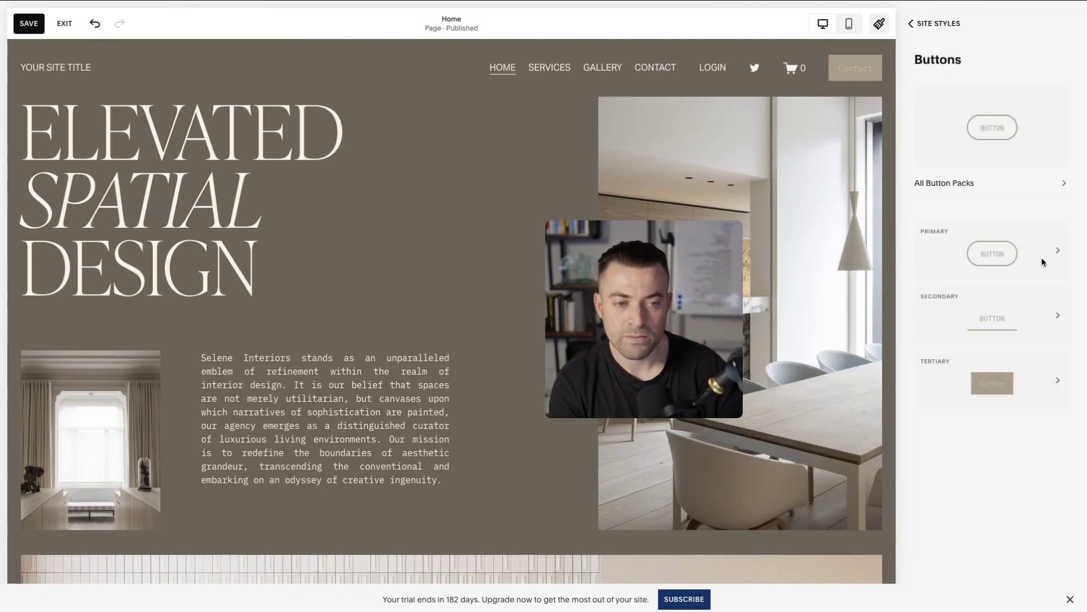
left_click(1020, 249)
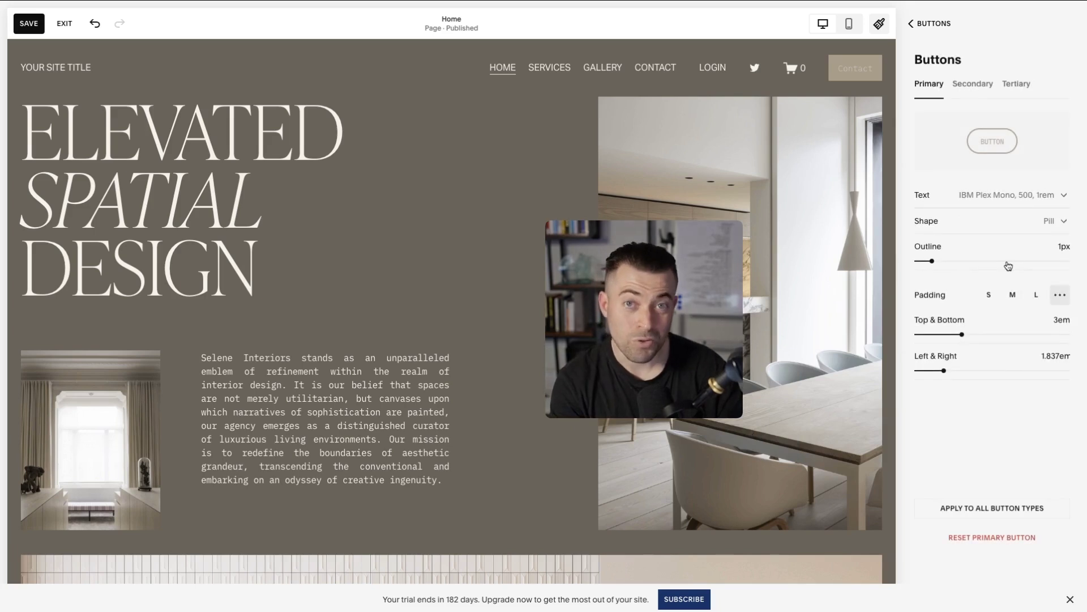
left_click(26, 23)
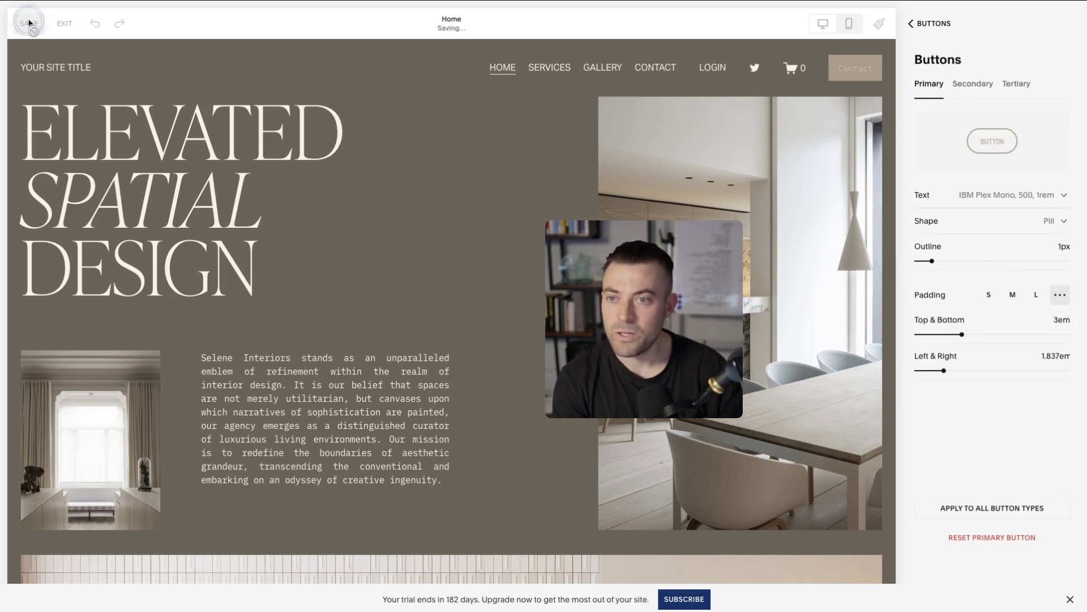
left_click(64, 24)
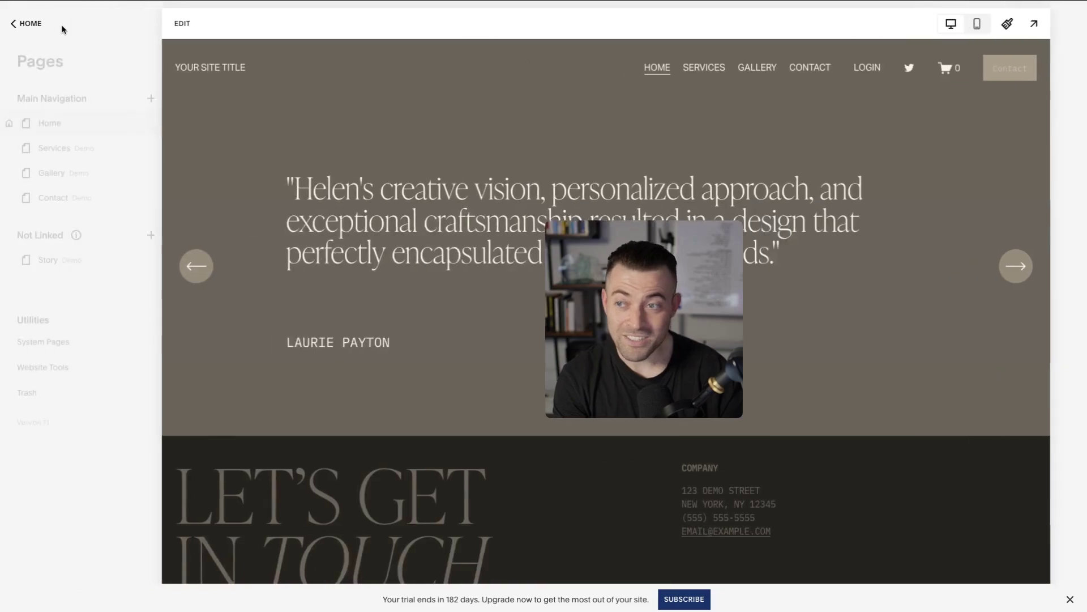